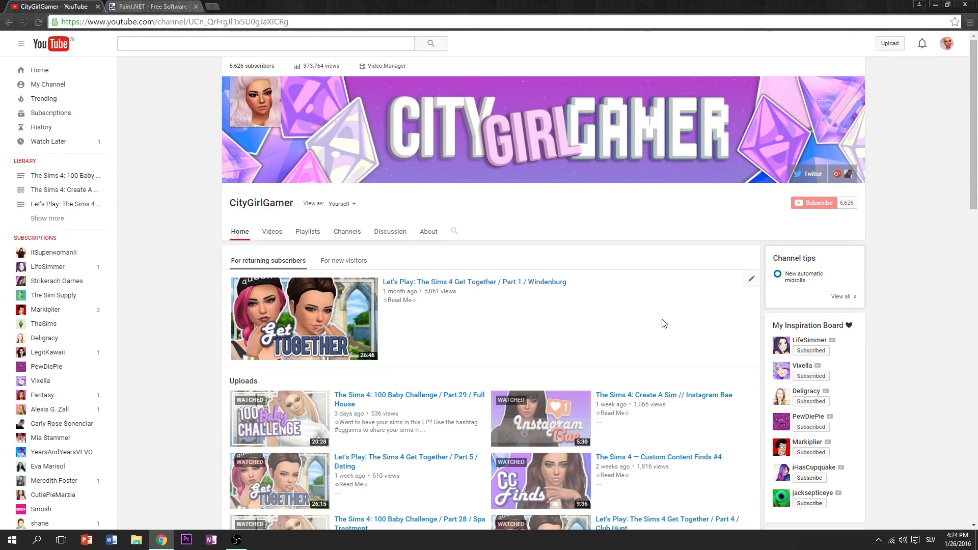
scroll(663, 324, down, 8)
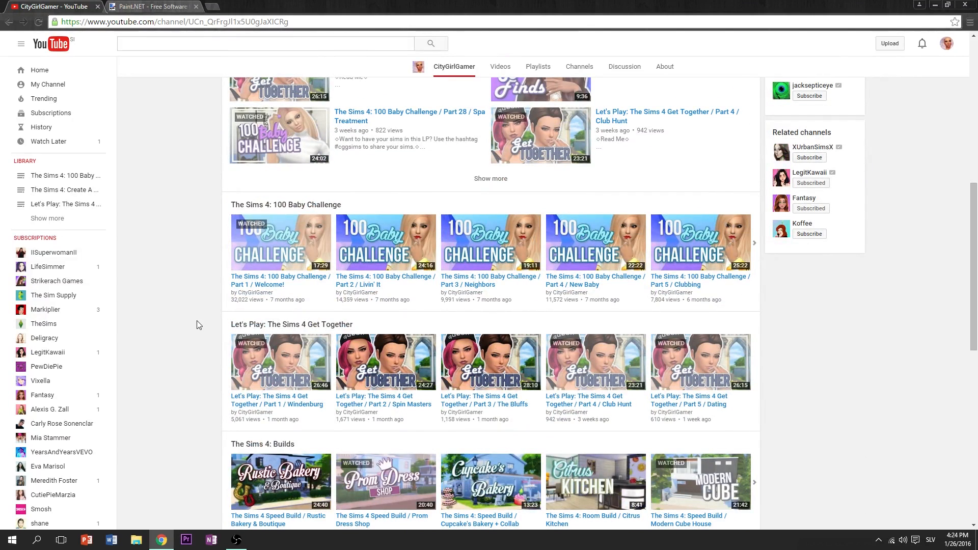
scroll(197, 321, up, 8)
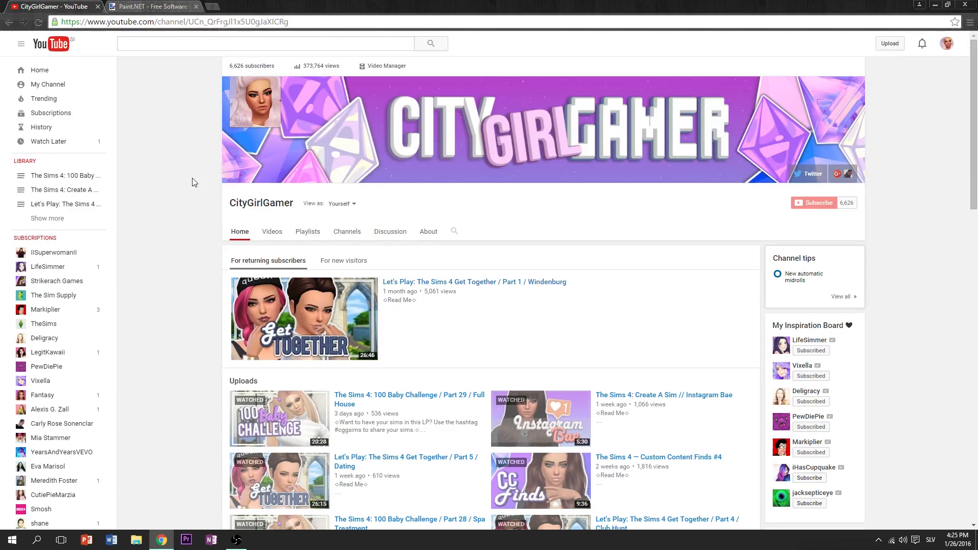
Download the paint.net 4.0.9 installer from the paint.net website through its dotPDN download mirror
click(152, 7)
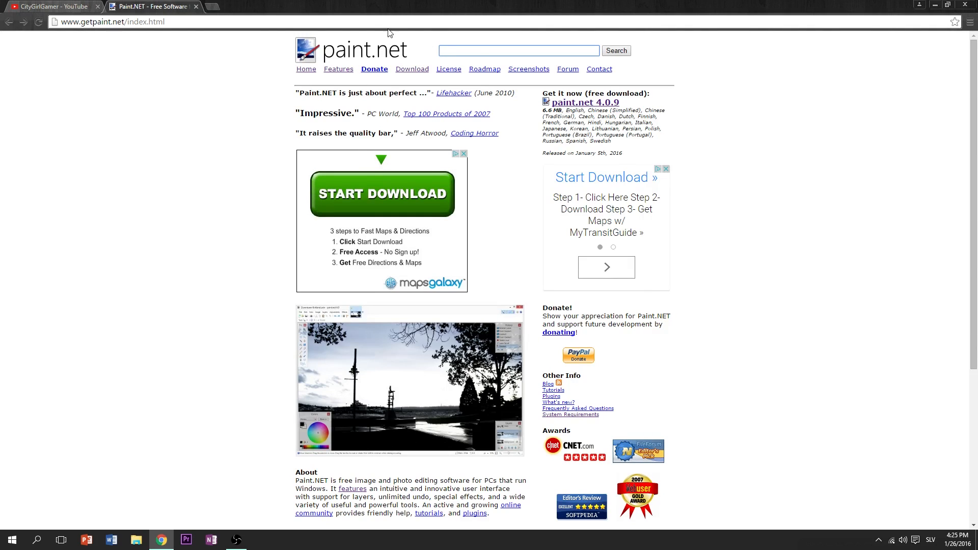
click(586, 103)
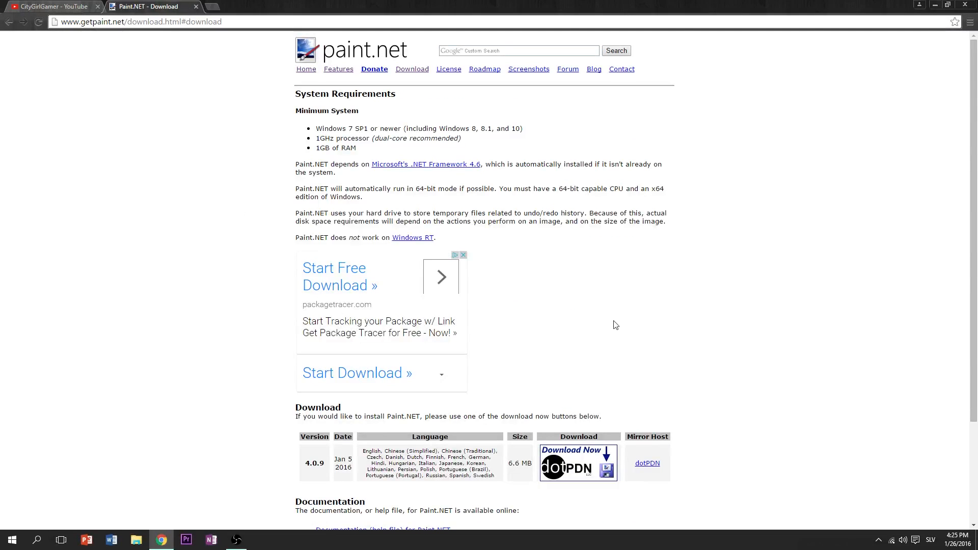
scroll(603, 279, down, 2)
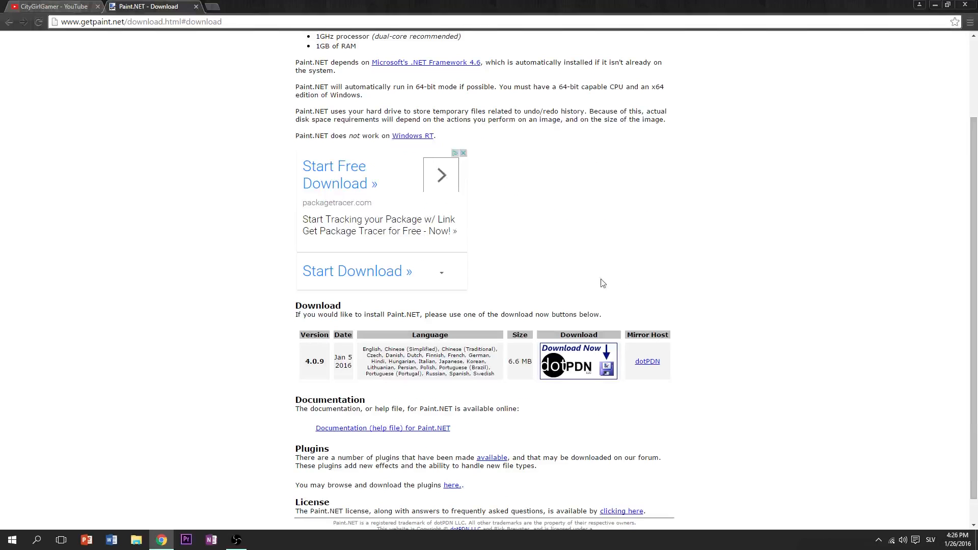
click(550, 348)
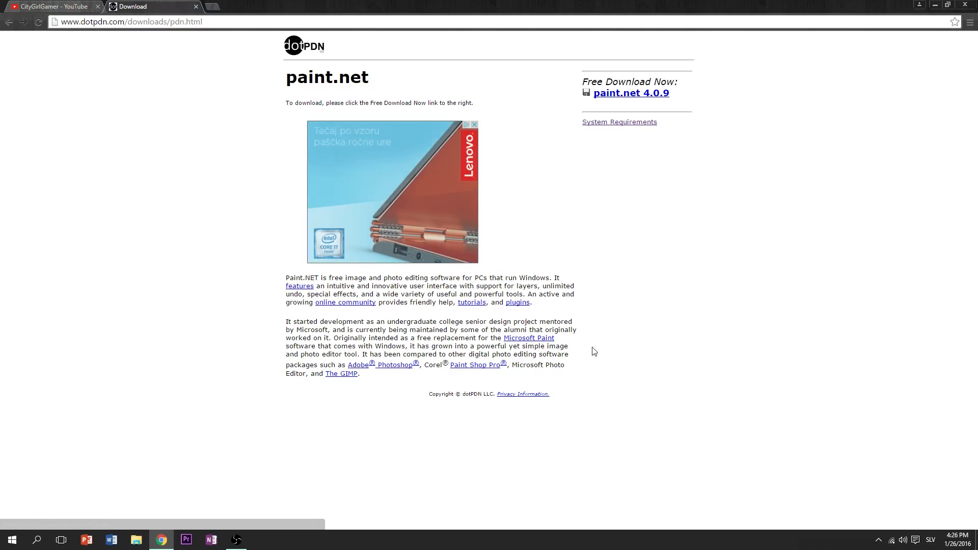
click(644, 97)
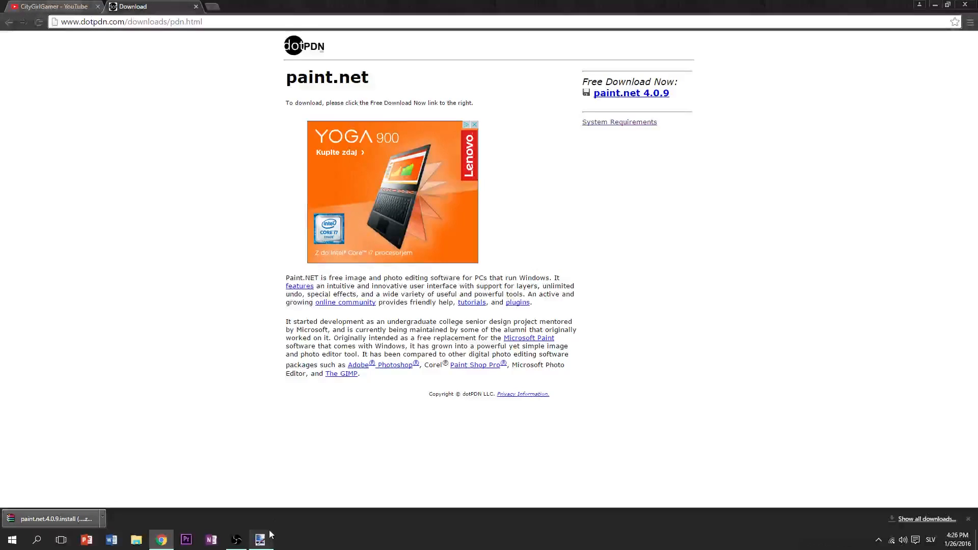
Switch to paint.net and move the floating Colors and Layers windows further in from the screen edges
click(261, 539)
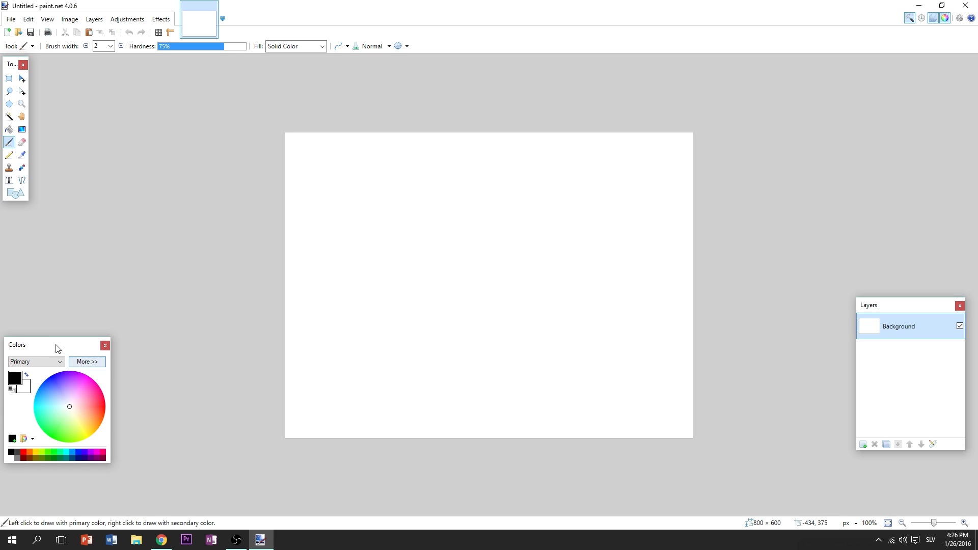
drag(56, 344, 87, 361)
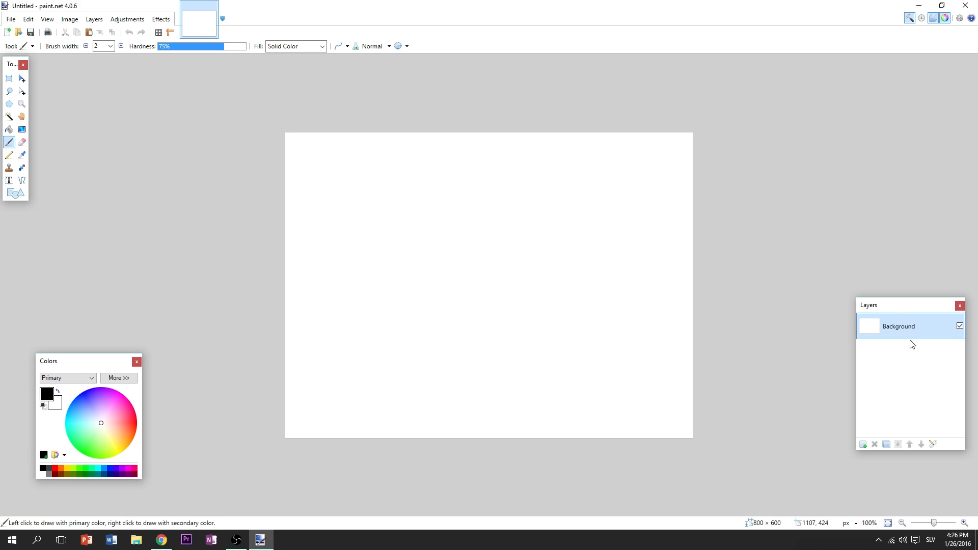
drag(892, 307, 869, 347)
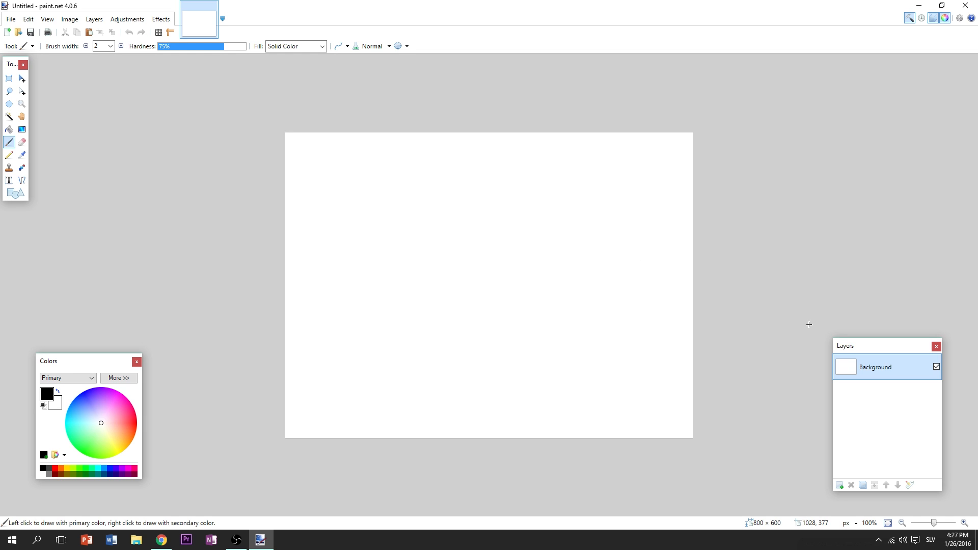
Try out a new layer by moving it below and back above the background layer, and delete it
click(840, 485)
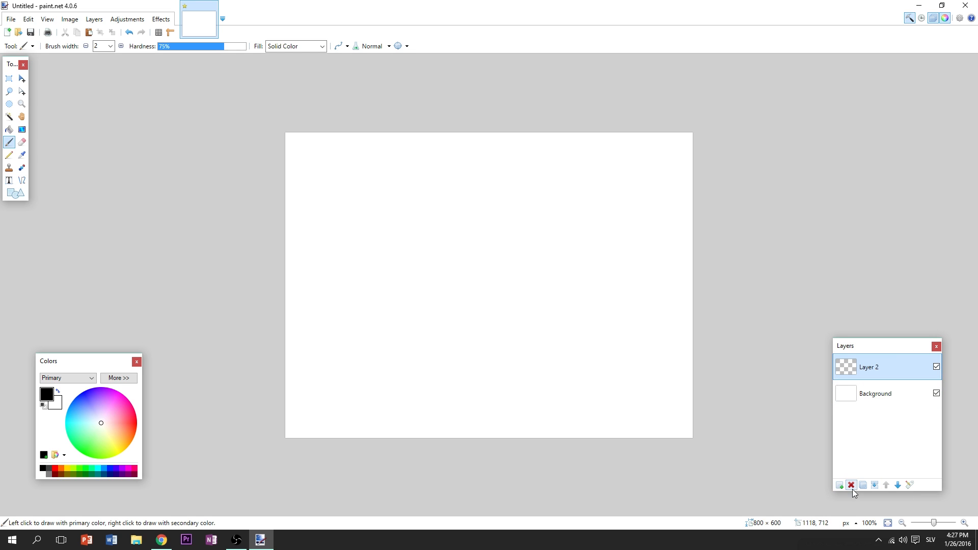
click(899, 485)
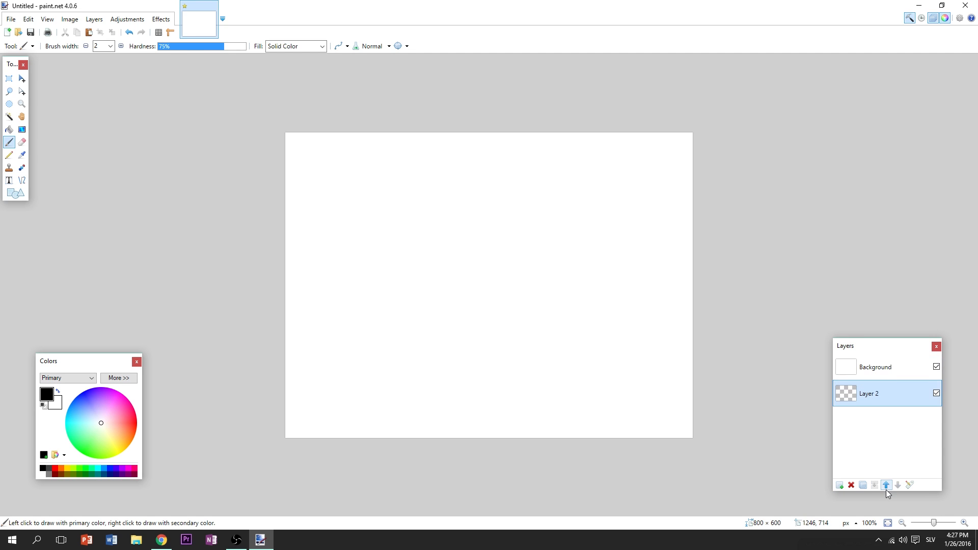
click(886, 488)
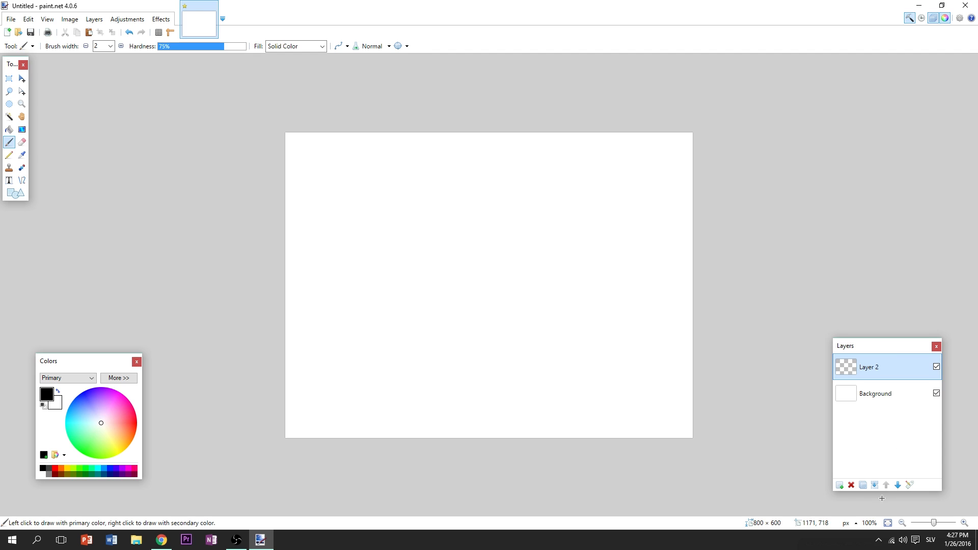
click(852, 486)
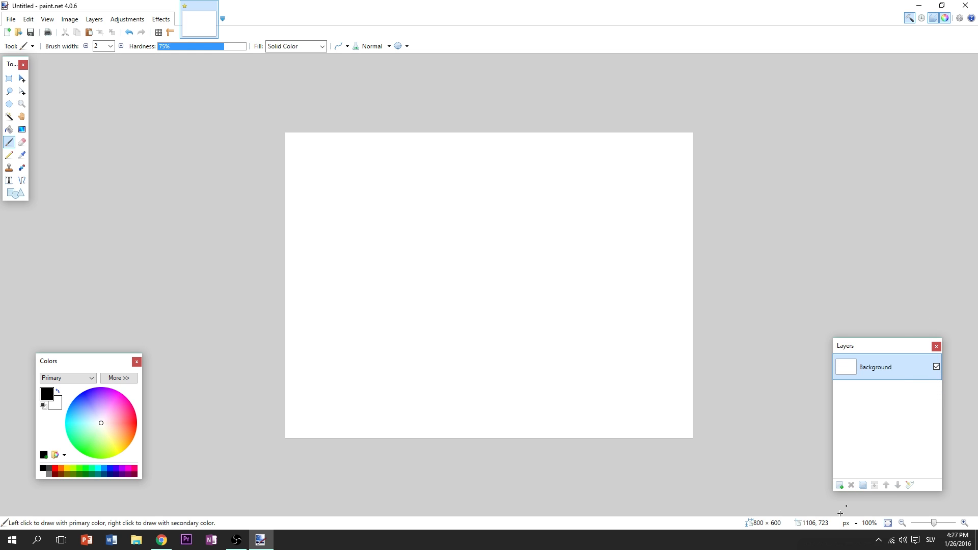
Resize the blank image to 1344 × 768 pixels by changing its print width and height in inches
click(75, 20)
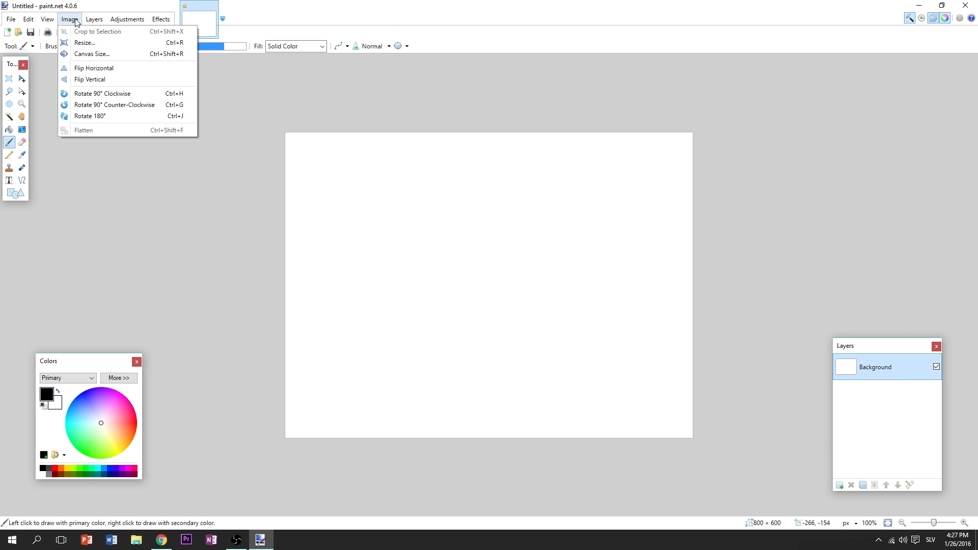
click(85, 43)
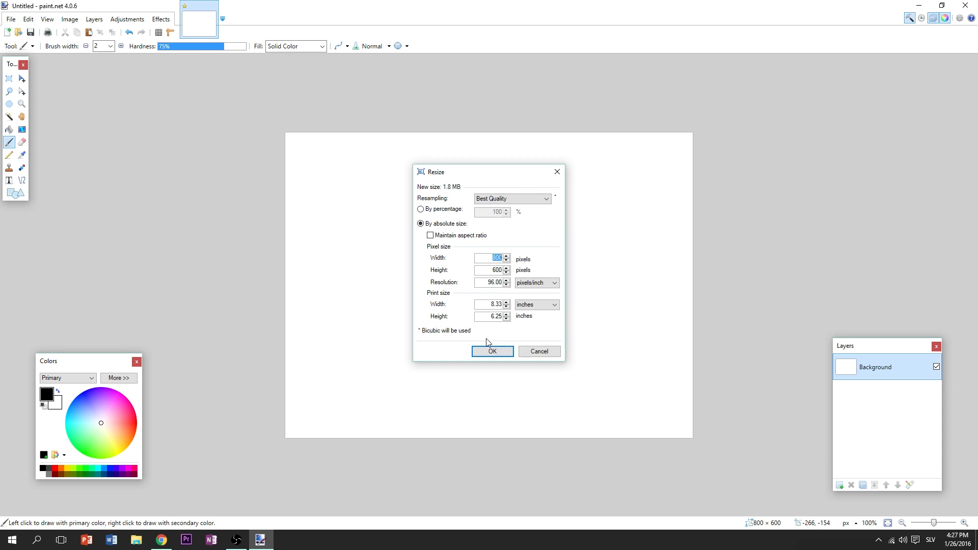
drag(491, 304, 504, 304)
click(506, 304)
click(507, 304)
click(507, 303)
drag(497, 305, 509, 318)
text(00)
click(506, 314)
click(507, 314)
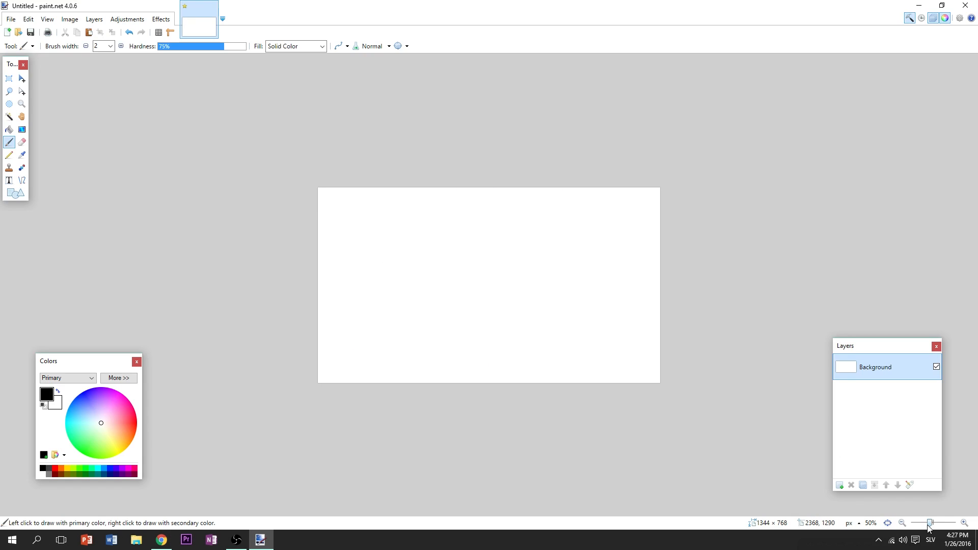
Fill the whole background layer with bright pink using the Paint Bucket
drag(936, 525, 932, 525)
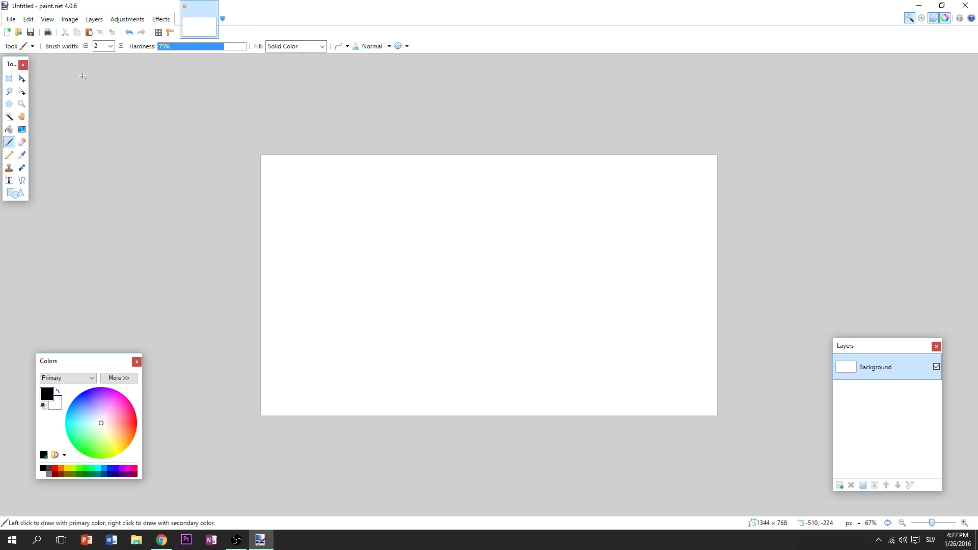
click(9, 129)
mouse_move(106, 401)
mouse_down()
mouse_move(123, 418)
mouse_move(120, 406)
mouse_up()
click(441, 257)
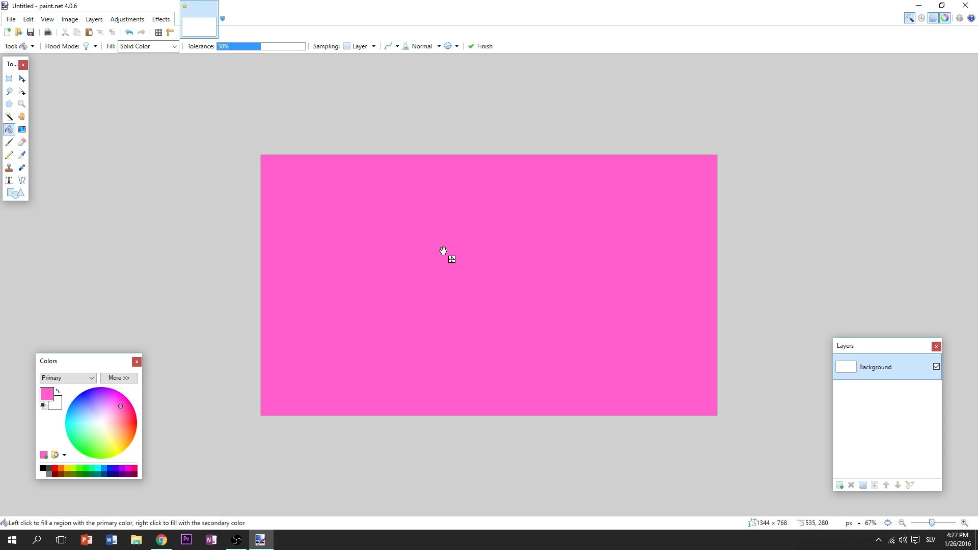
Draw a diagonal linear gradient from blue at the canvas's upper-left corner to light purple at its lower-right corner
click(21, 130)
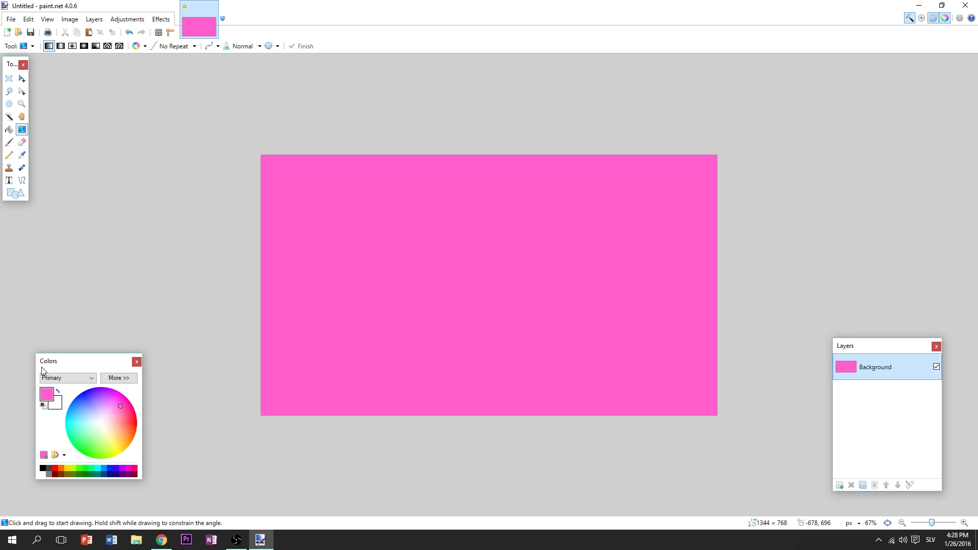
click(57, 405)
click(48, 393)
drag(115, 398, 85, 397)
click(57, 405)
click(100, 404)
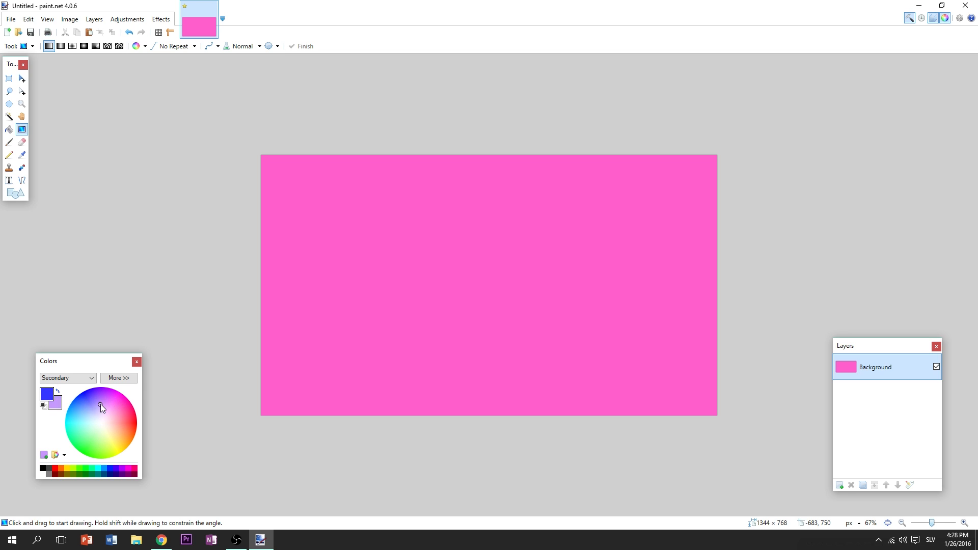
click(98, 401)
click(273, 170)
drag(274, 170, 689, 396)
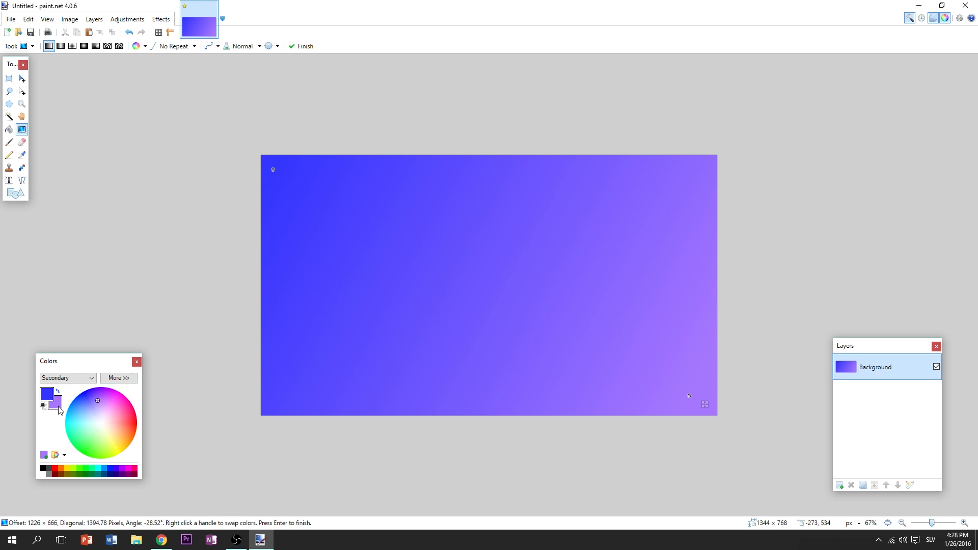
Recolor the active gradient with a pinkish-purple secondary color and a slightly lighter blue primary color
click(111, 403)
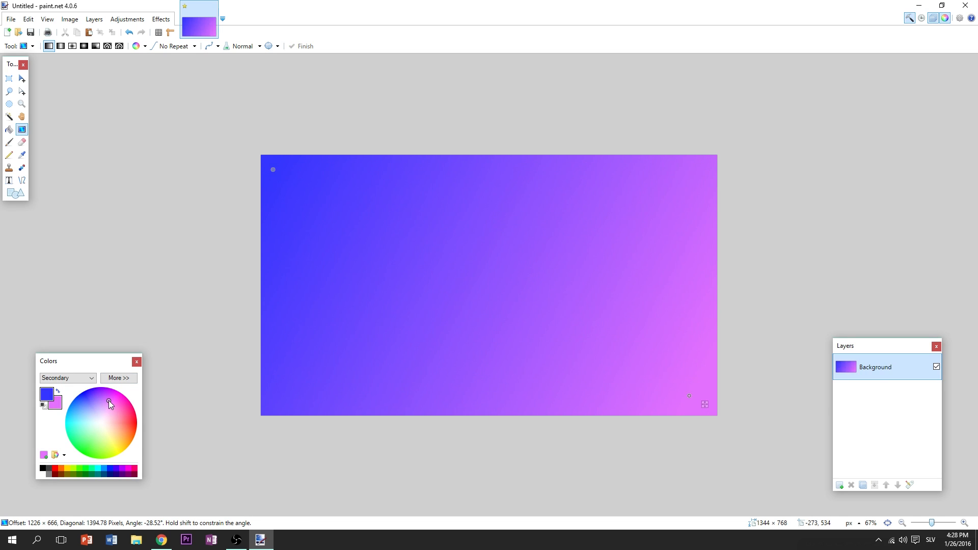
mouse_move(105, 399)
mouse_down()
mouse_move(123, 405)
mouse_move(81, 399)
mouse_up()
click(46, 394)
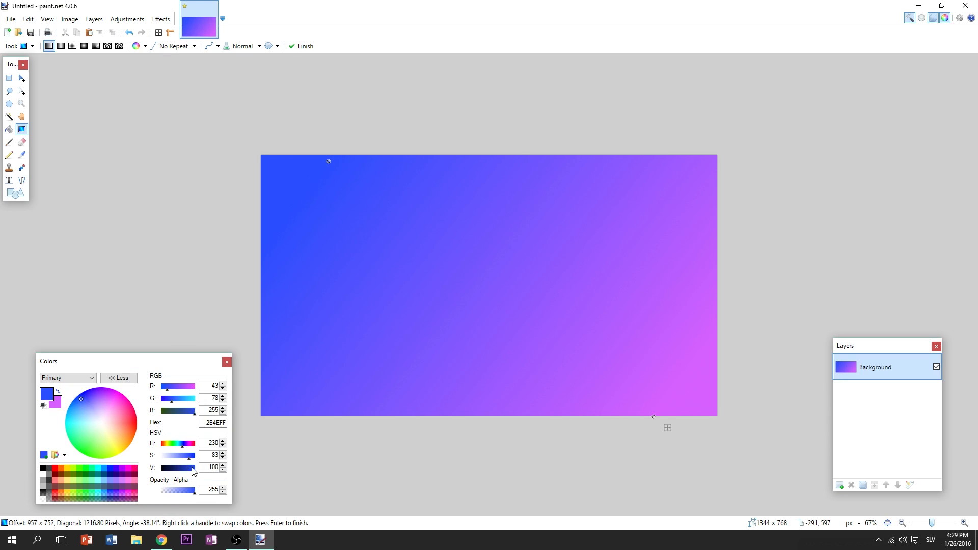
mouse_move(193, 471)
mouse_down()
mouse_move(161, 469)
mouse_move(196, 472)
mouse_up()
Draw a blue rectangle outline about 1170 × 642 px on Layer 2 with brush width 11, and undo it
key(ctrl+minus)
key(ctrl+minus)
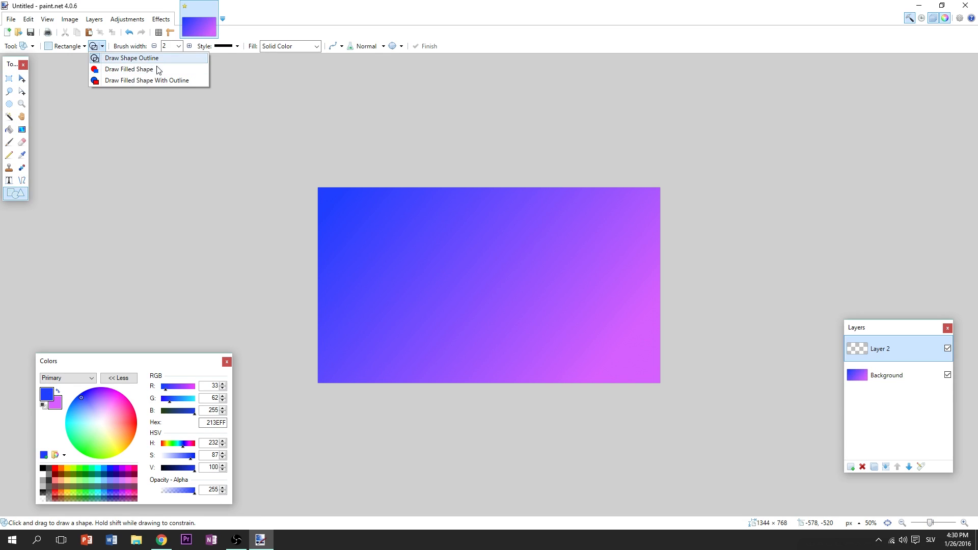
click(132, 58)
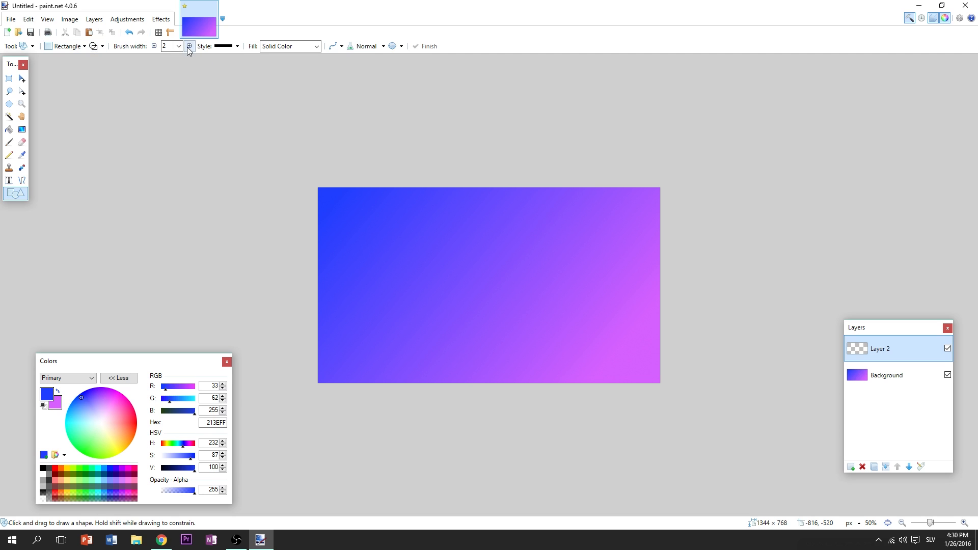
click(178, 46)
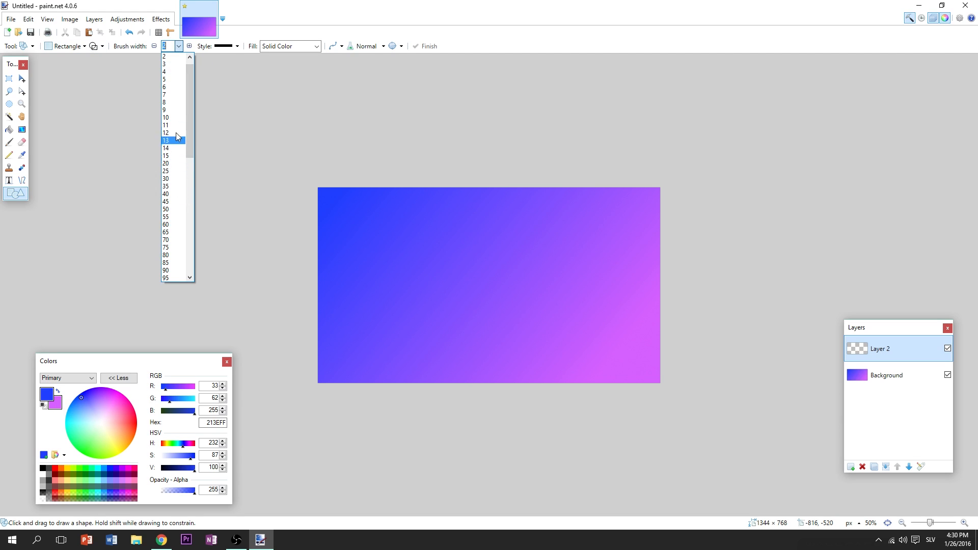
click(177, 127)
drag(315, 202, 612, 365)
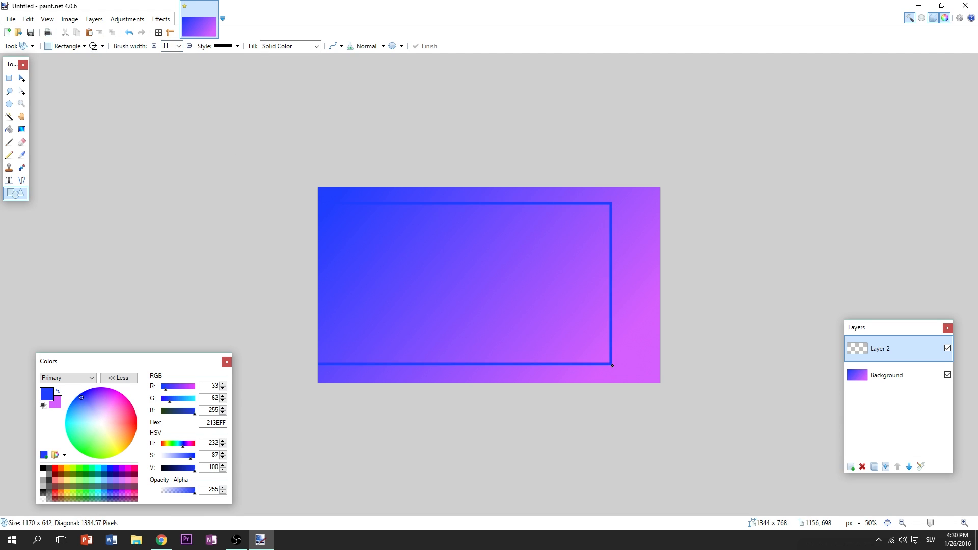
click(134, 34)
Draw a near-white (FCFCFF) rectangle outline about 1286 × 714 px with brush width 25 just inside the canvas edges on Layer 2
click(179, 46)
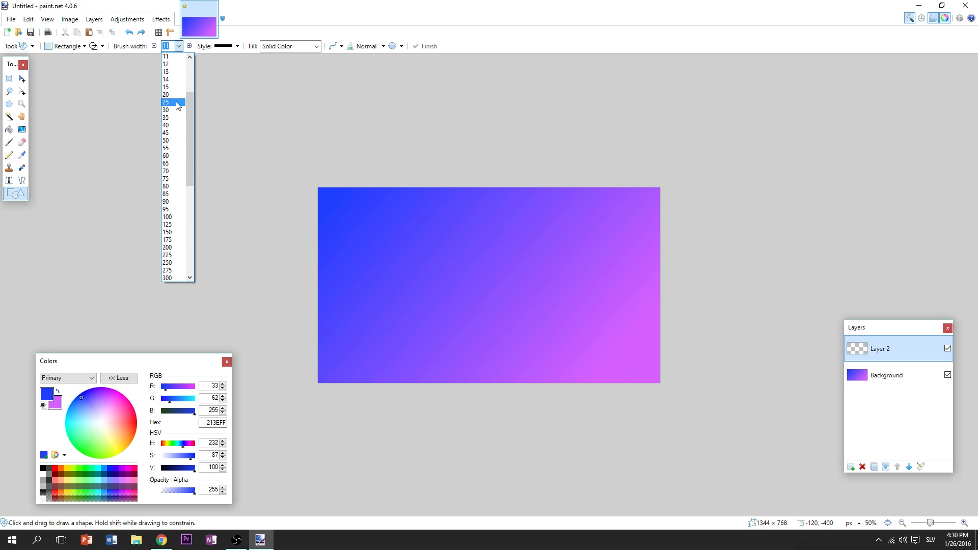
click(176, 108)
click(100, 423)
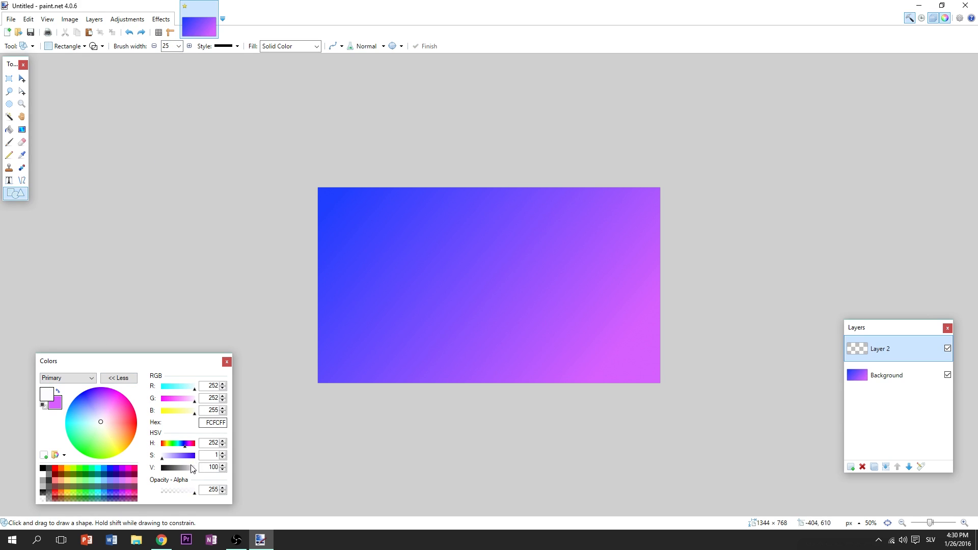
drag(325, 193, 652, 374)
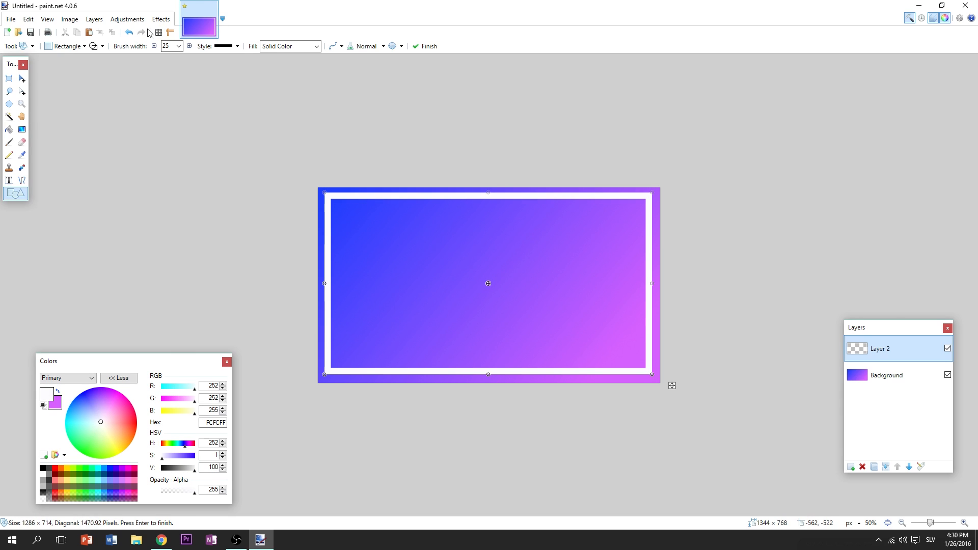
Set the white rectangle outline's brush width to 75
click(179, 46)
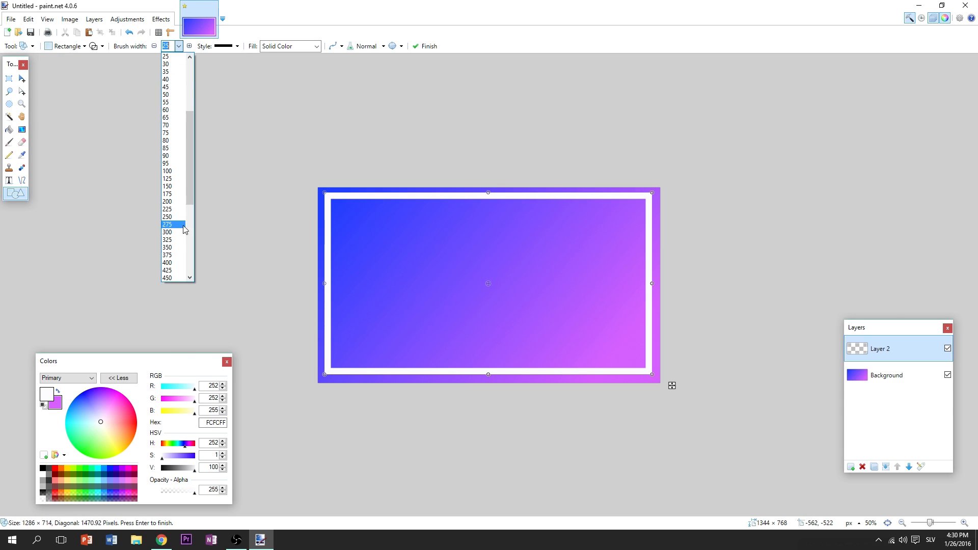
click(166, 132)
key(Return)
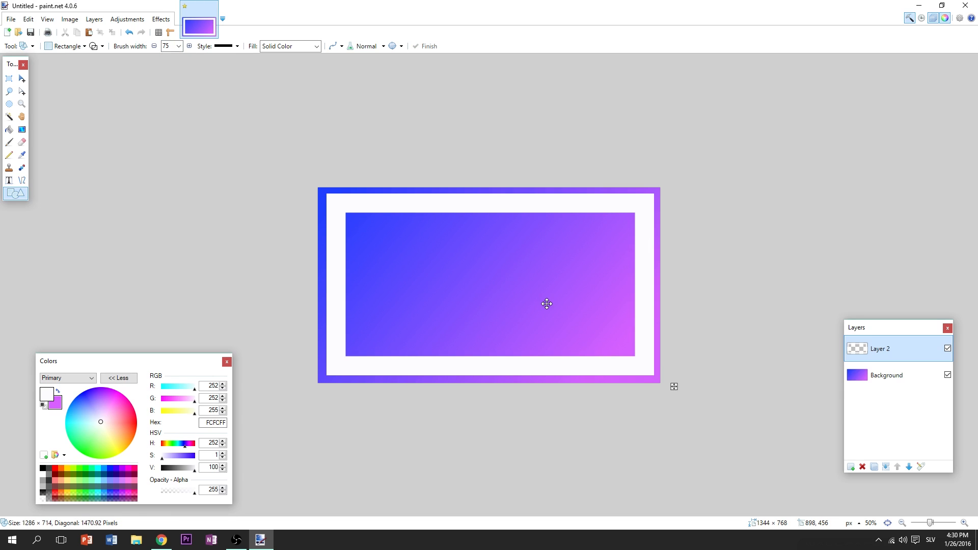
Stretch the white rectangle to about 1368 × 806 px so that it forms a border around the entire canvas
drag(318, 182, 654, 375)
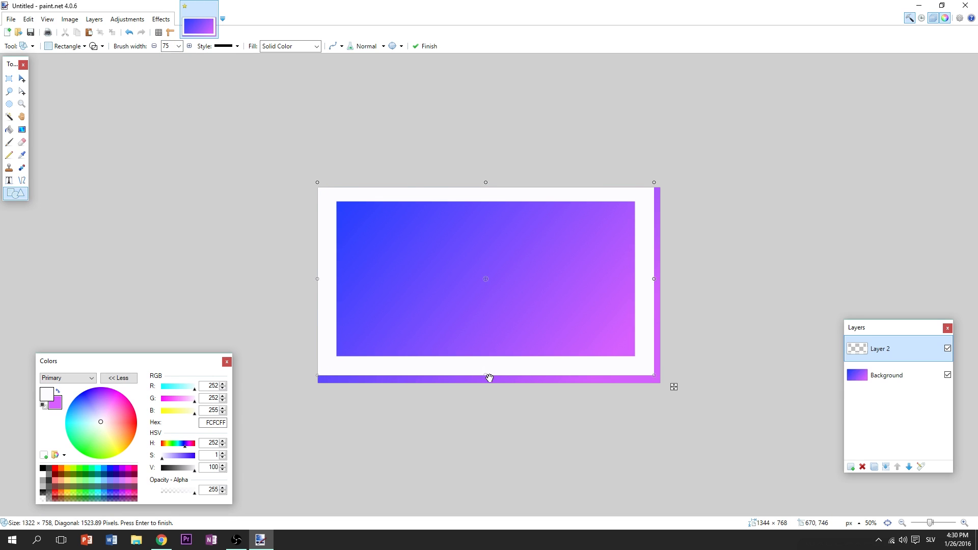
drag(489, 377, 488, 386)
drag(656, 285, 664, 286)
drag(494, 387, 493, 389)
drag(316, 286, 313, 285)
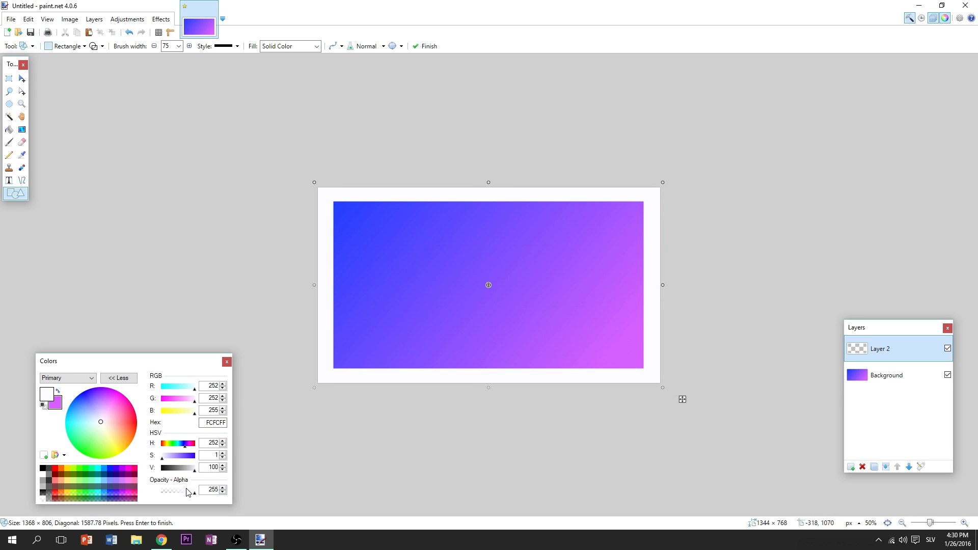
Lower the opacity of the white rectangular border to an alpha value of 47
drag(188, 492, 168, 494)
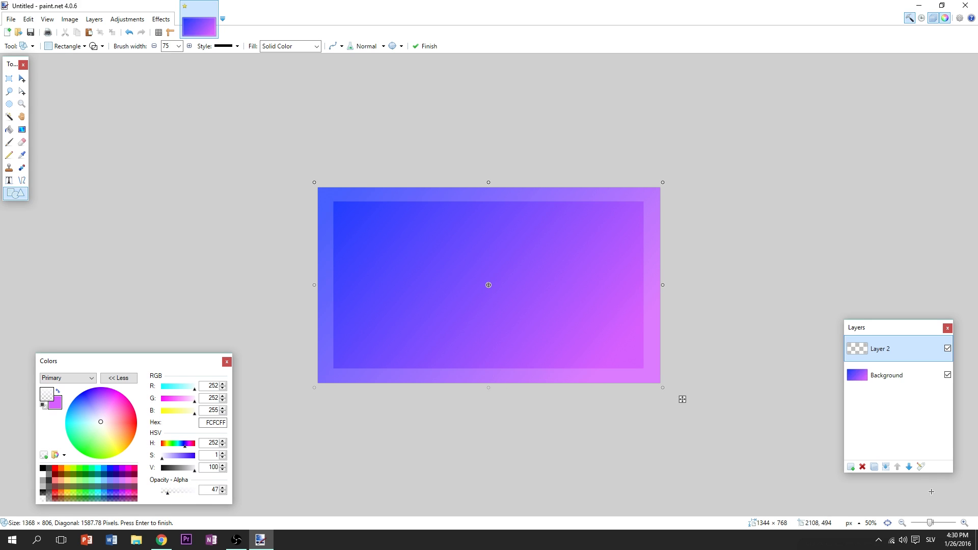
drag(930, 523, 930, 523)
Start a Drop Shadow effect on the translucent border in Layer 2 and set the shadow color to black (0, 0, 0)
click(161, 19)
mouse_move(214, 188)
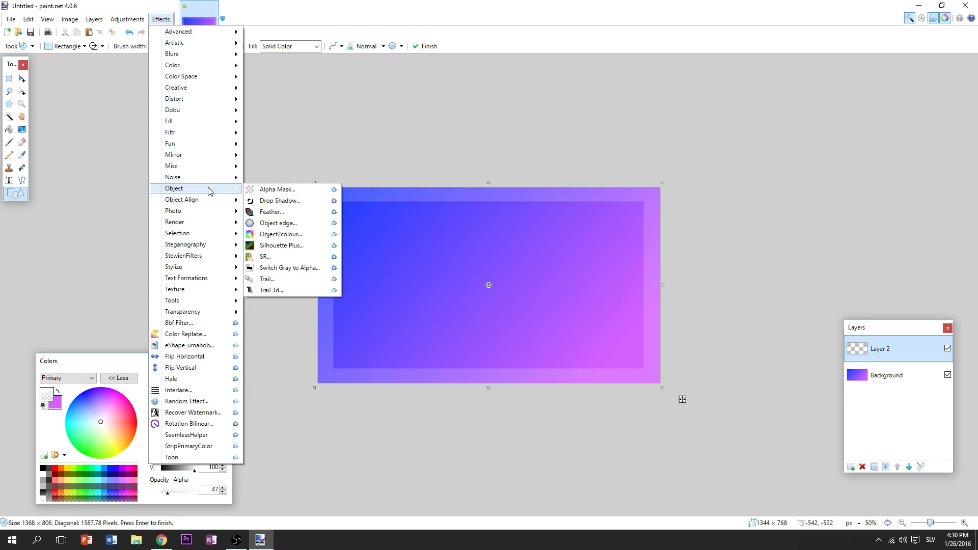
click(275, 201)
drag(510, 156, 699, 144)
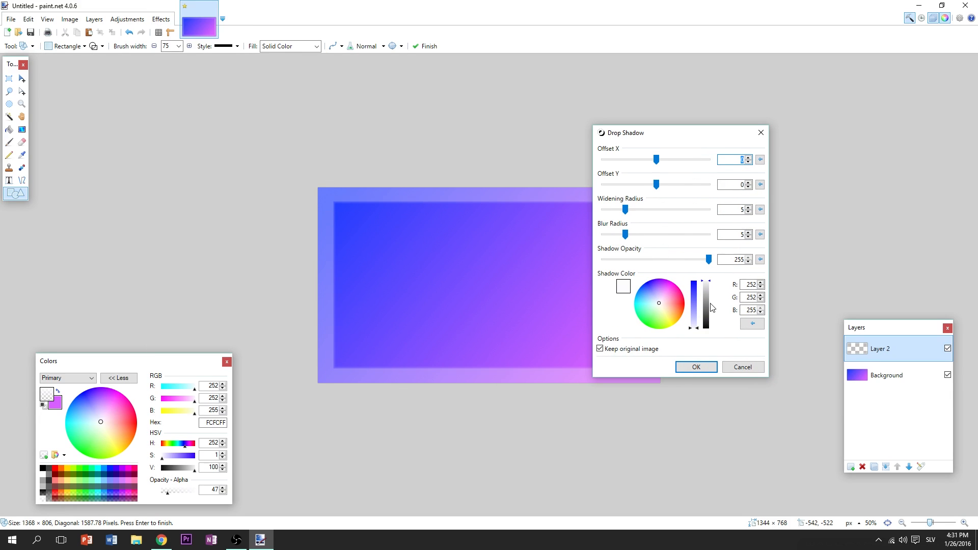
drag(706, 315, 710, 331)
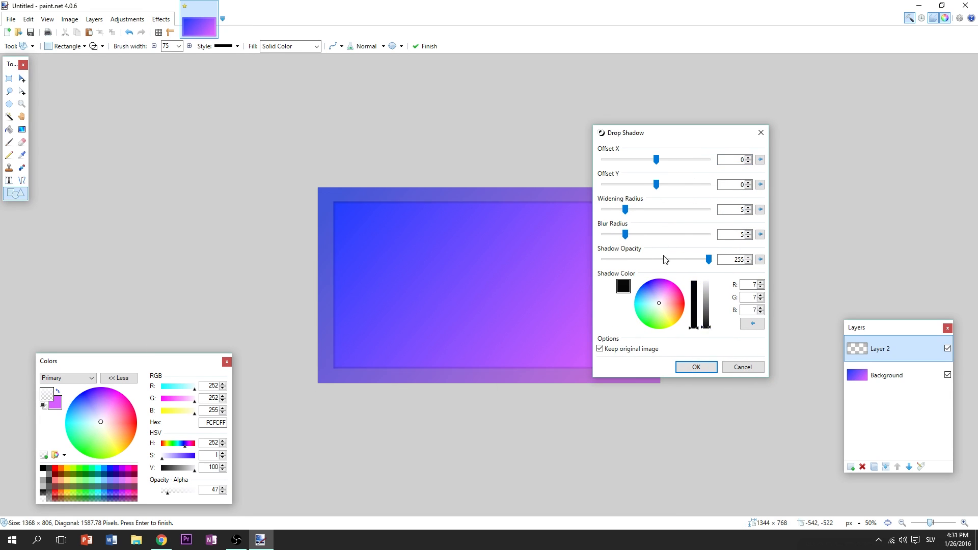
drag(662, 137, 858, 134)
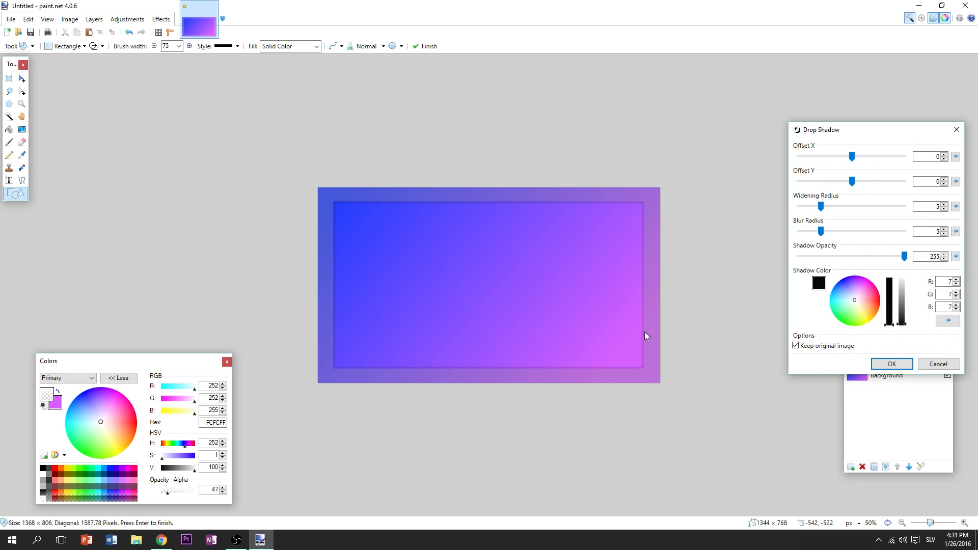
click(905, 324)
Apply the border's drop shadow with widening radius 6, blur radius 8 and shadow opacity 68
drag(905, 256, 949, 276)
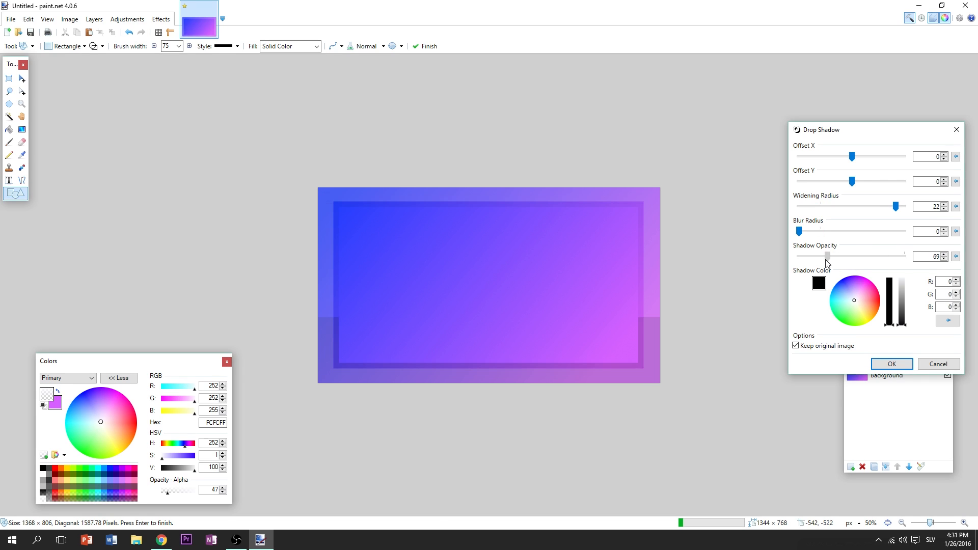
drag(898, 210, 830, 261)
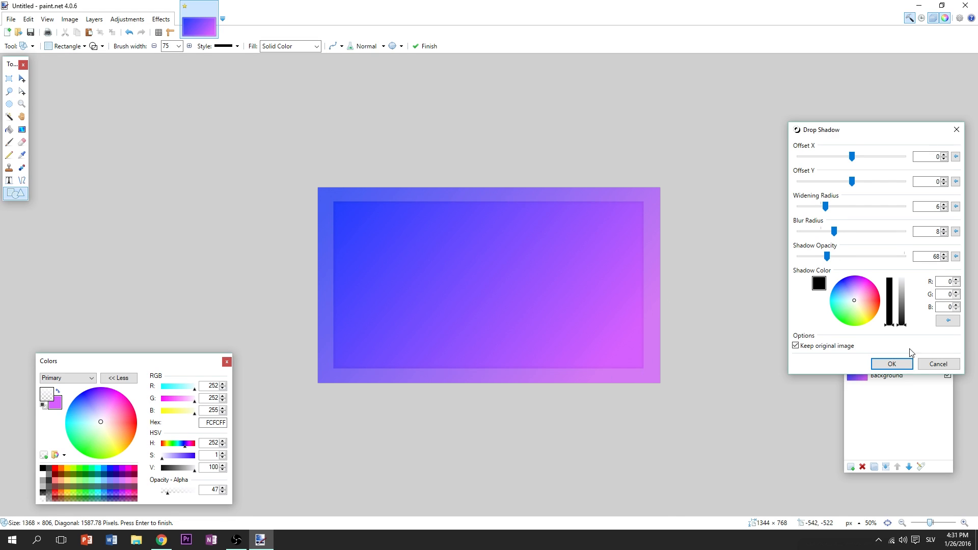
click(892, 364)
scroll(788, 253, up, 2)
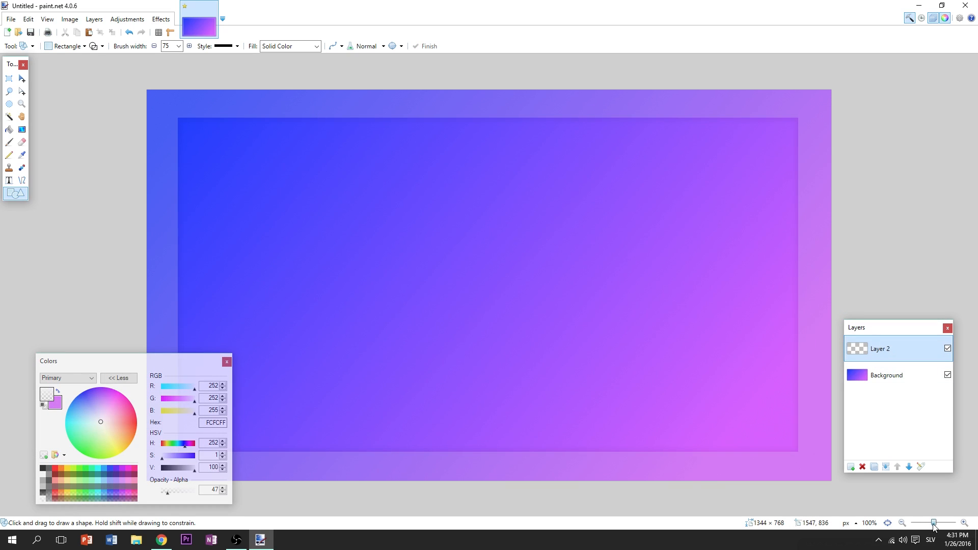
drag(934, 528, 931, 527)
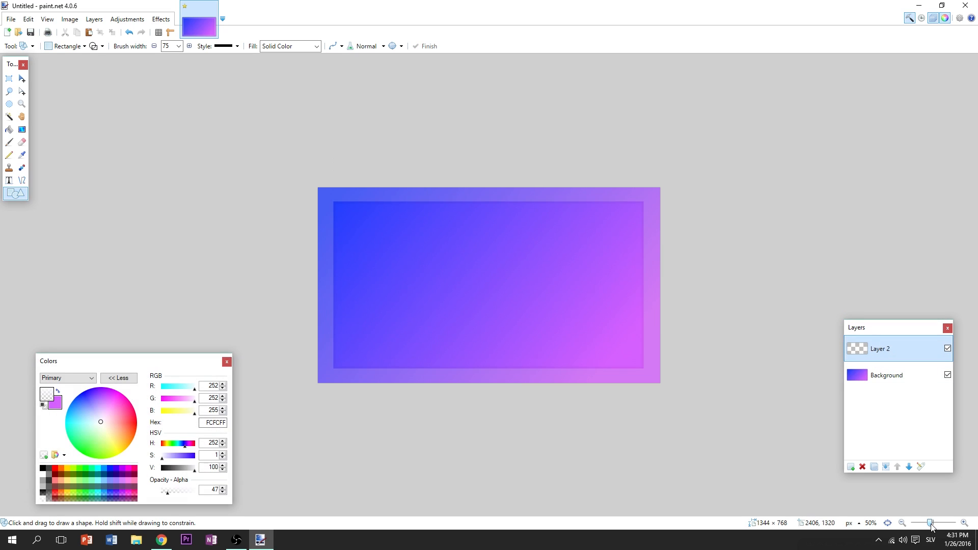
Merge Layer 2 down into the Background layer, and undo the merge
click(885, 466)
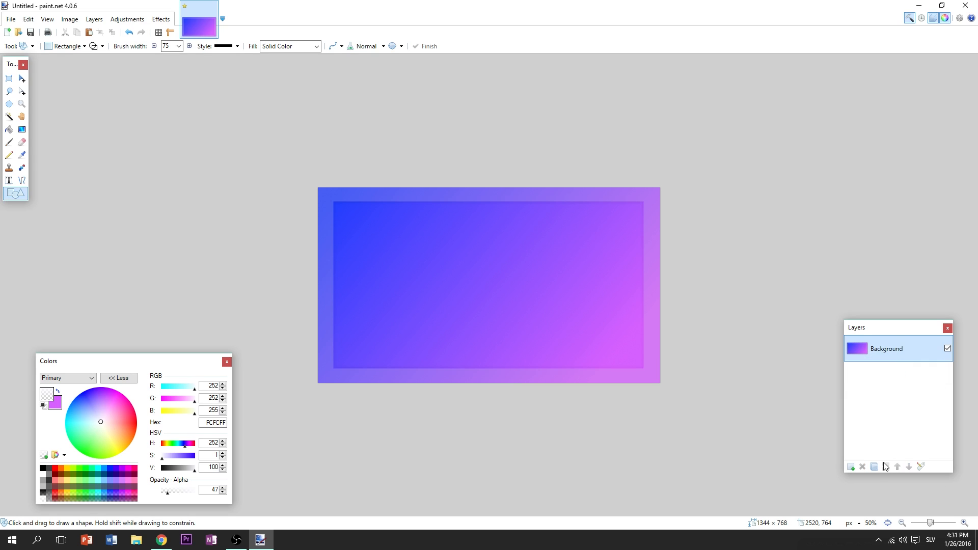
click(129, 32)
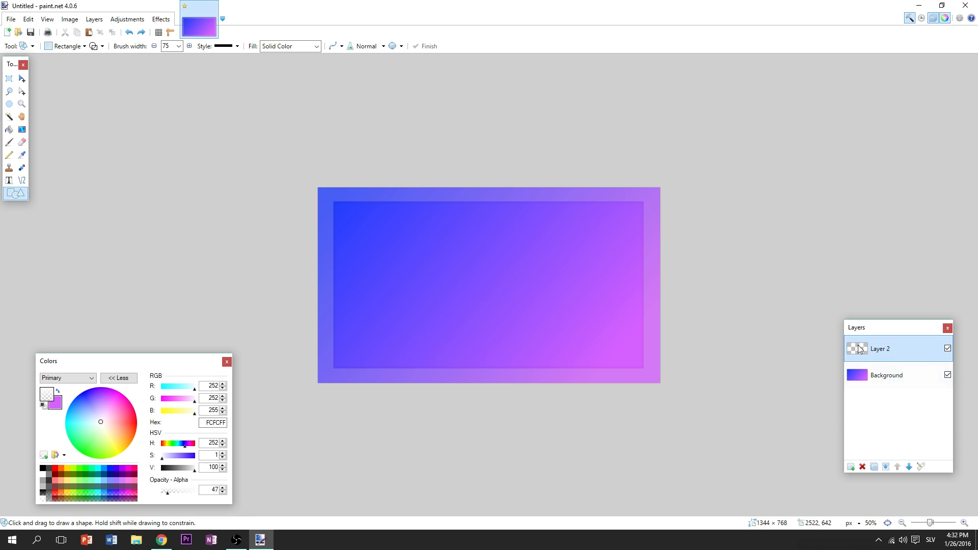
Erase a diagonal stroke across the Background layer's gradient with the Eraser at brush width 75, and undo it
drag(915, 326, 867, 291)
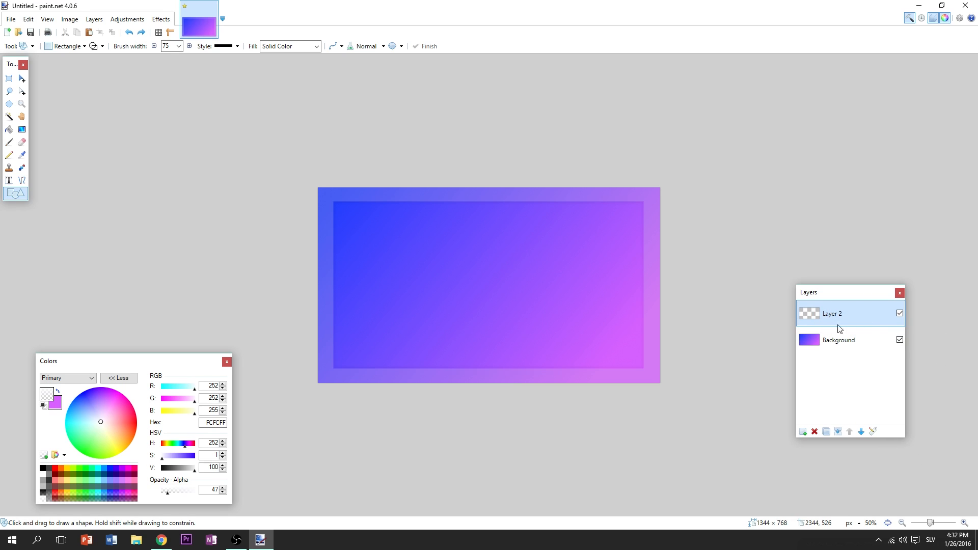
click(855, 349)
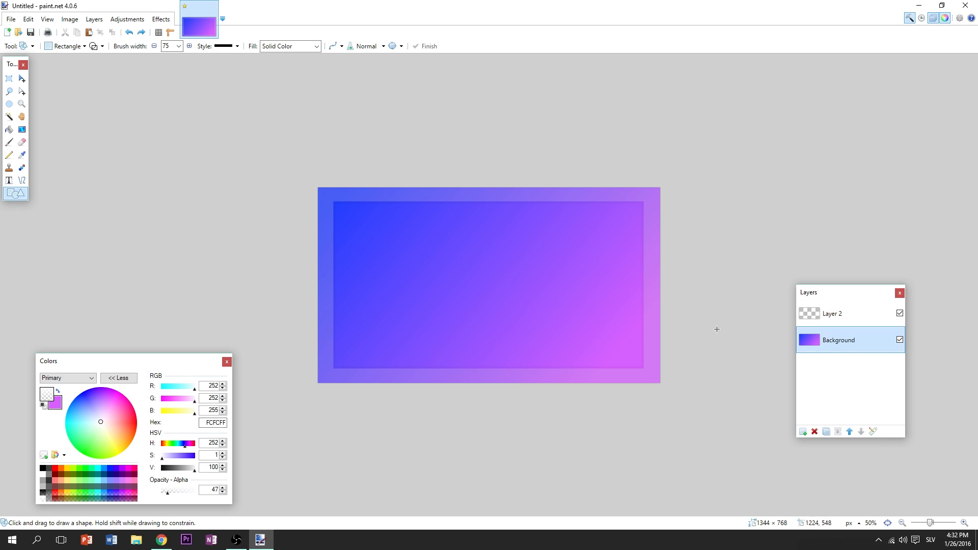
click(22, 141)
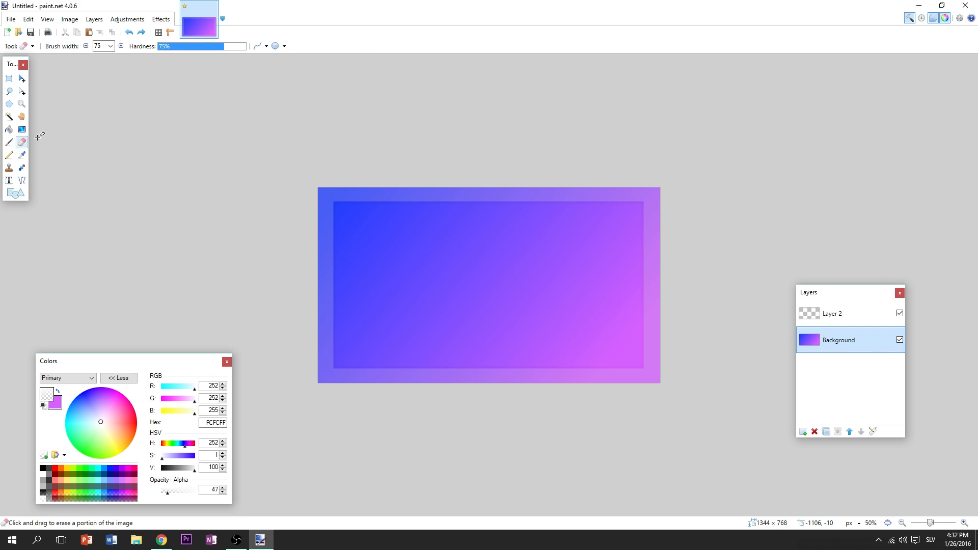
drag(450, 234, 571, 335)
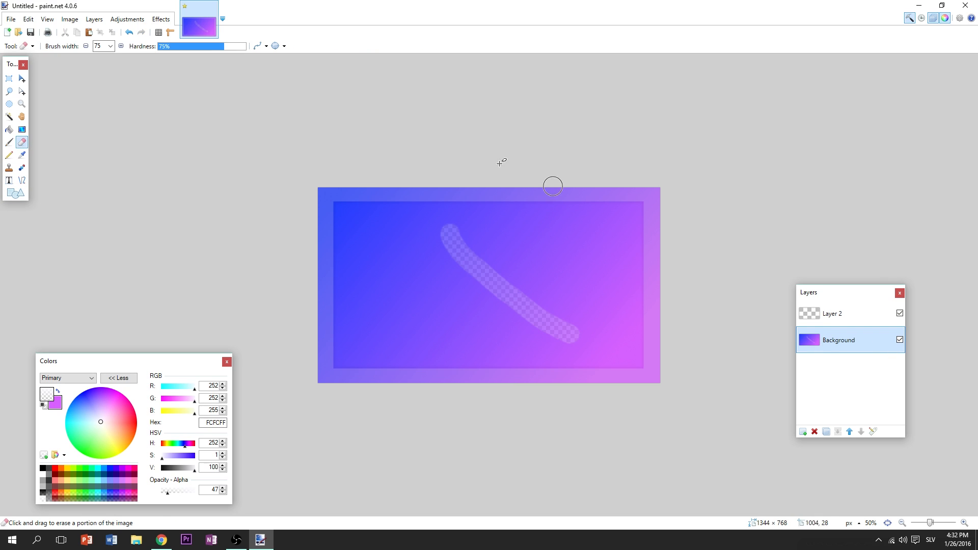
click(130, 34)
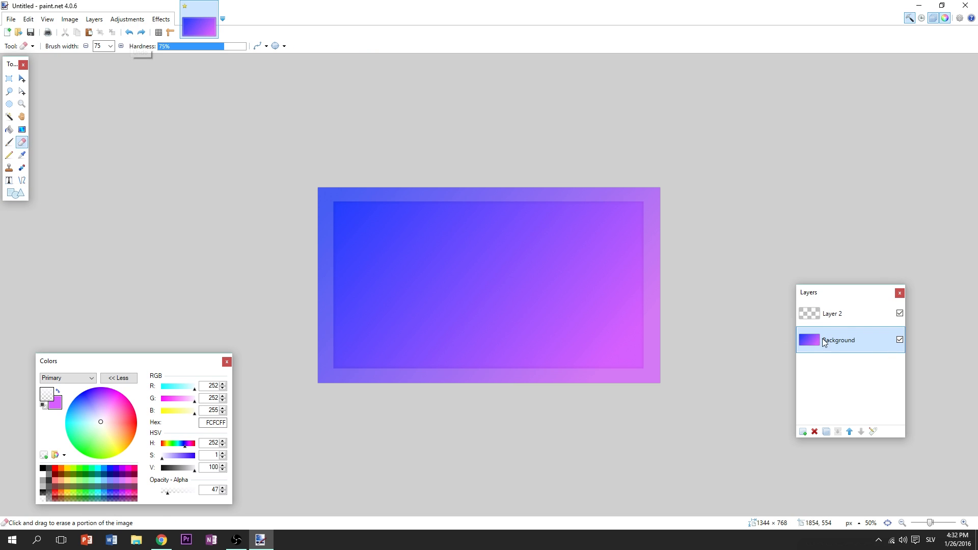
Merge Layer 2 with the border down into the Background layer
click(846, 315)
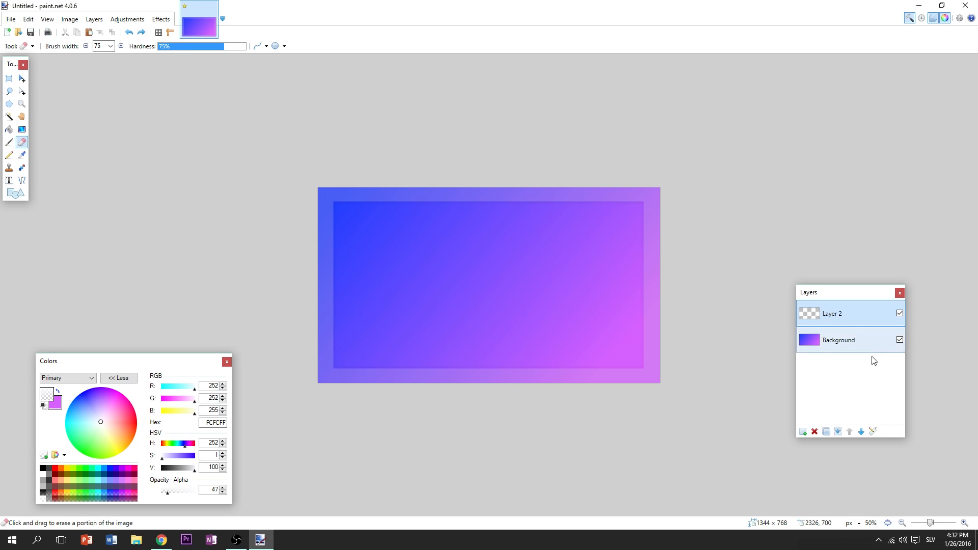
click(839, 431)
drag(832, 297, 889, 354)
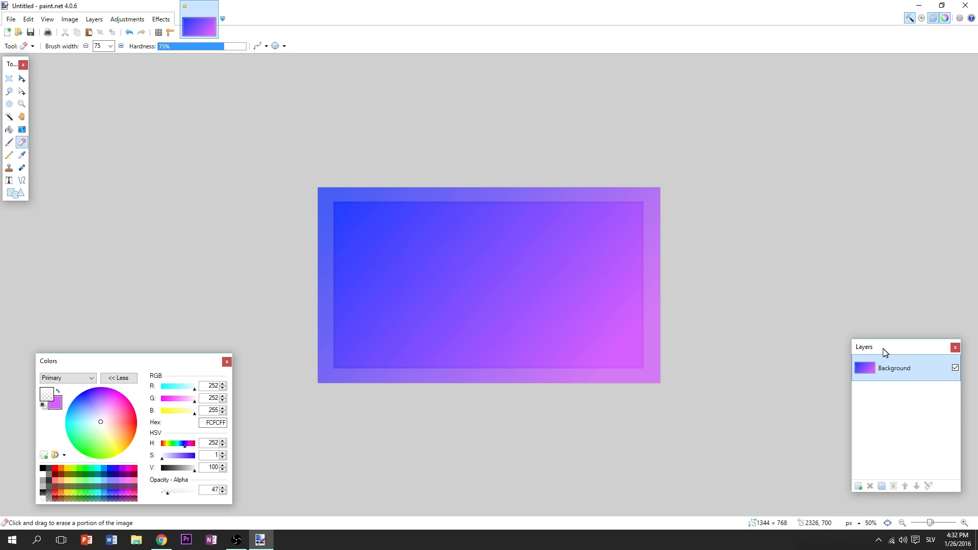
Add the dropped paint.net logo image as a new layer and move it to the middle of the canvas
click(21, 78)
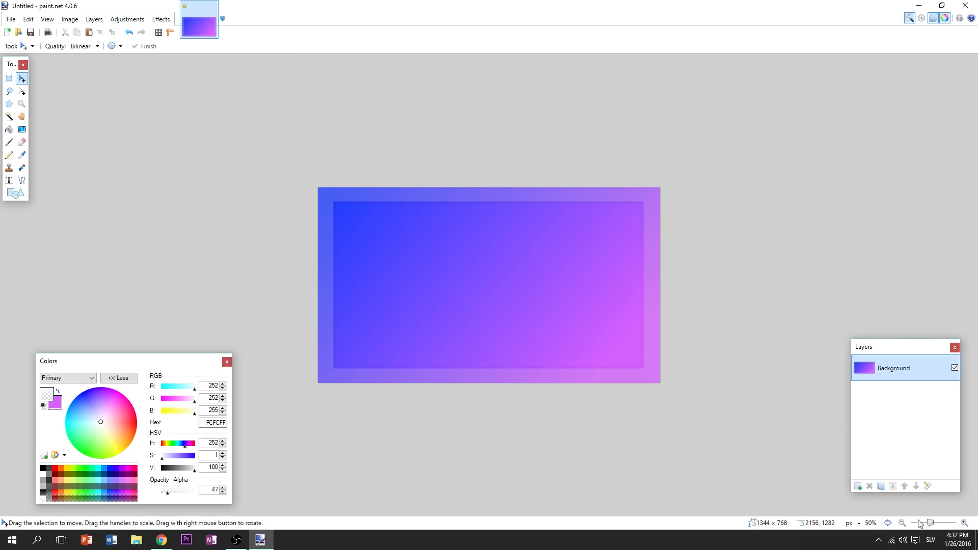
drag(930, 525, 930, 527)
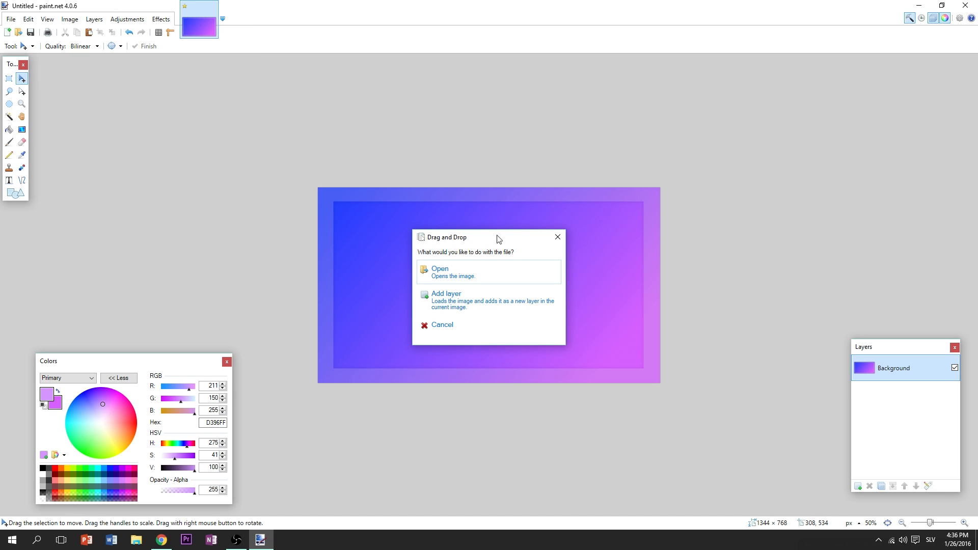
click(455, 307)
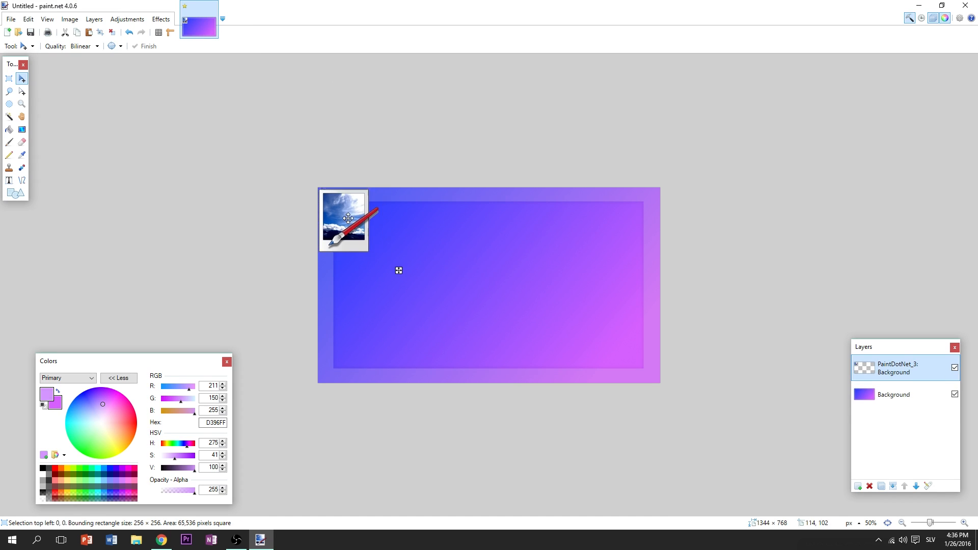
mouse_move(399, 270)
mouse_down()
mouse_move(515, 334)
mouse_move(548, 335)
mouse_move(494, 334)
mouse_move(547, 337)
mouse_move(564, 311)
mouse_move(518, 335)
mouse_move(635, 310)
mouse_move(638, 301)
mouse_move(564, 337)
mouse_up()
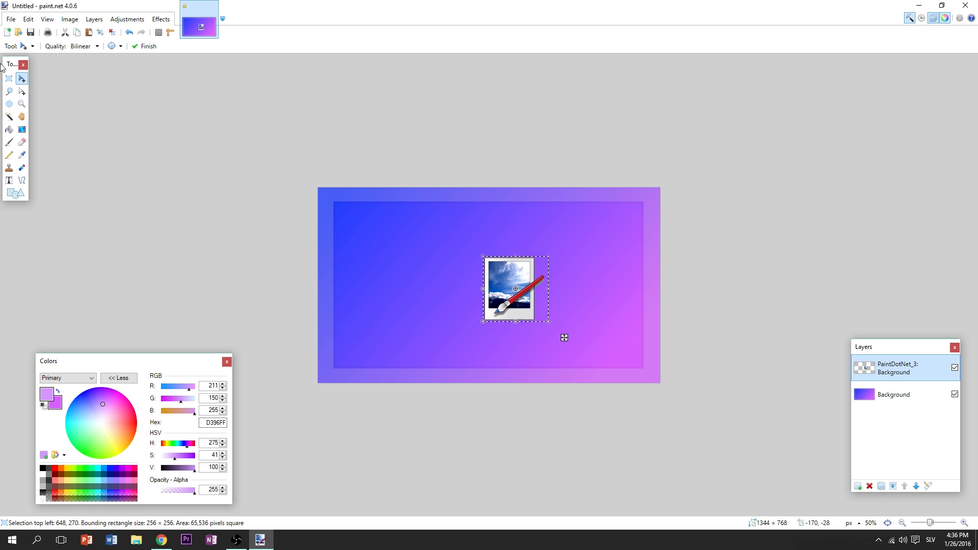
Select a rectangular area of about 647 × 437 px around the logo, leaving room for a shadow
click(9, 79)
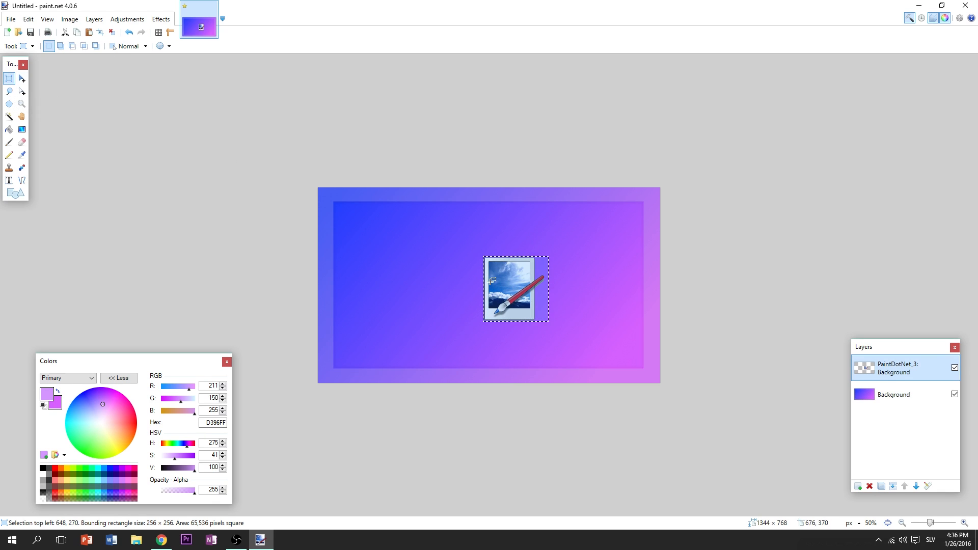
drag(426, 241, 570, 343)
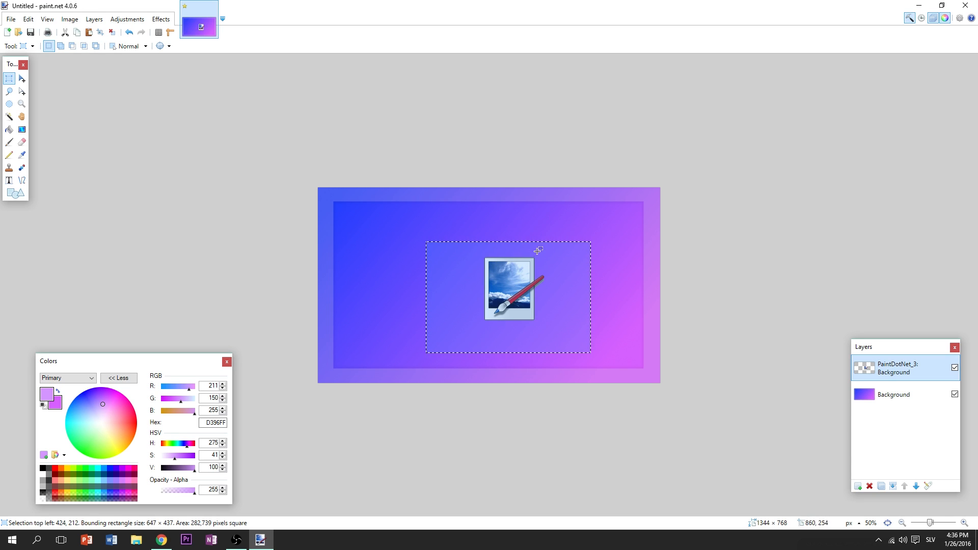
click(22, 79)
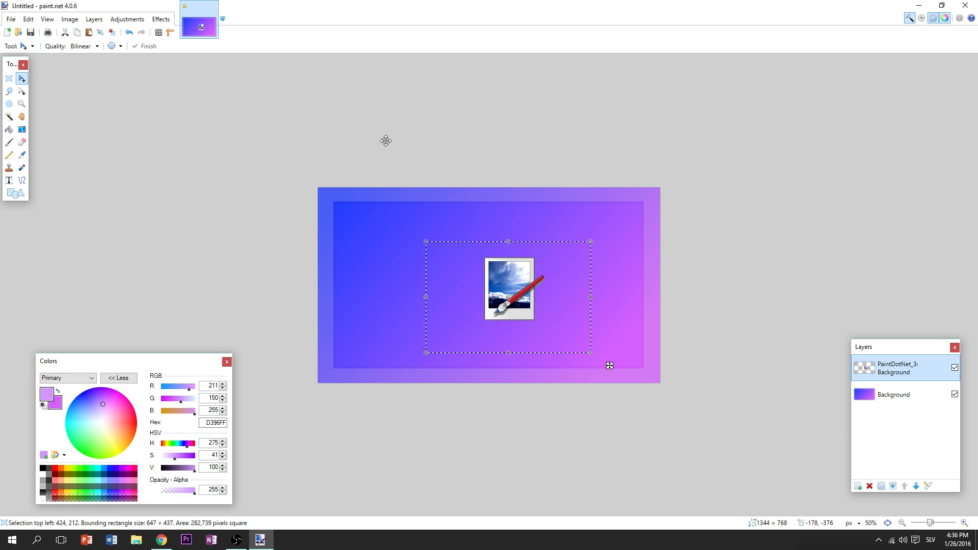
Apply a black Drop Shadow to the logo with blur radius 11, shadow opacity 85 and a slightly larger widening radius
click(160, 24)
mouse_move(186, 202)
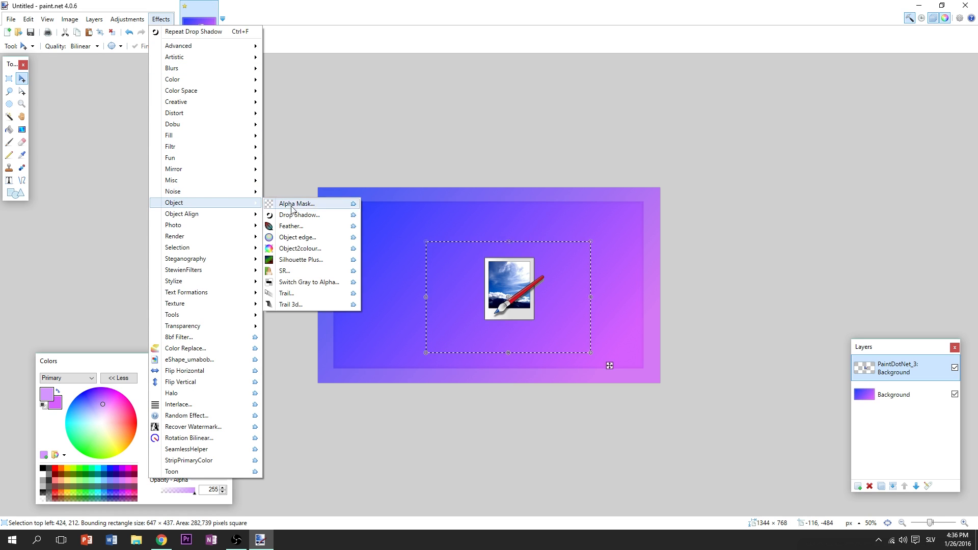
click(292, 215)
drag(490, 146, 732, 139)
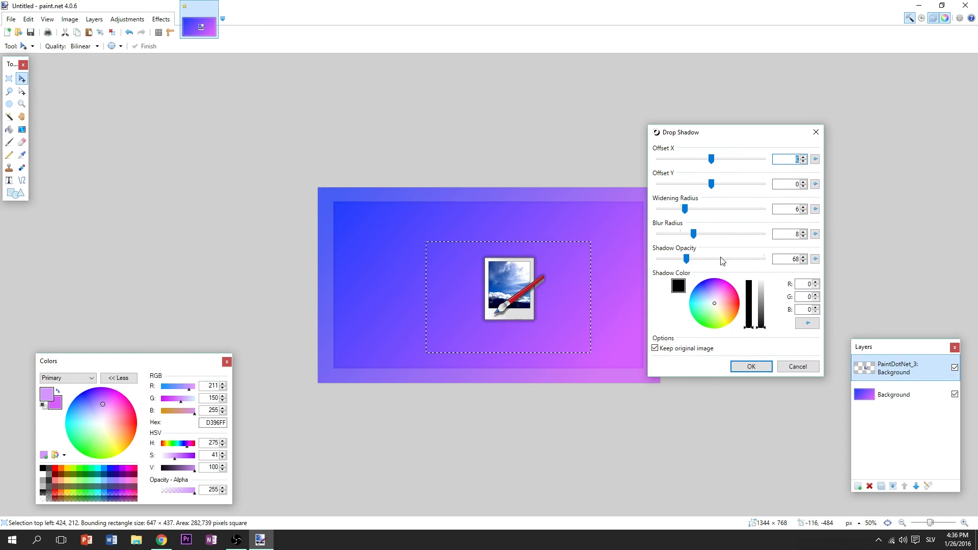
mouse_move(686, 258)
mouse_down()
mouse_move(733, 258)
mouse_move(707, 234)
mouse_move(693, 258)
mouse_up()
click(727, 234)
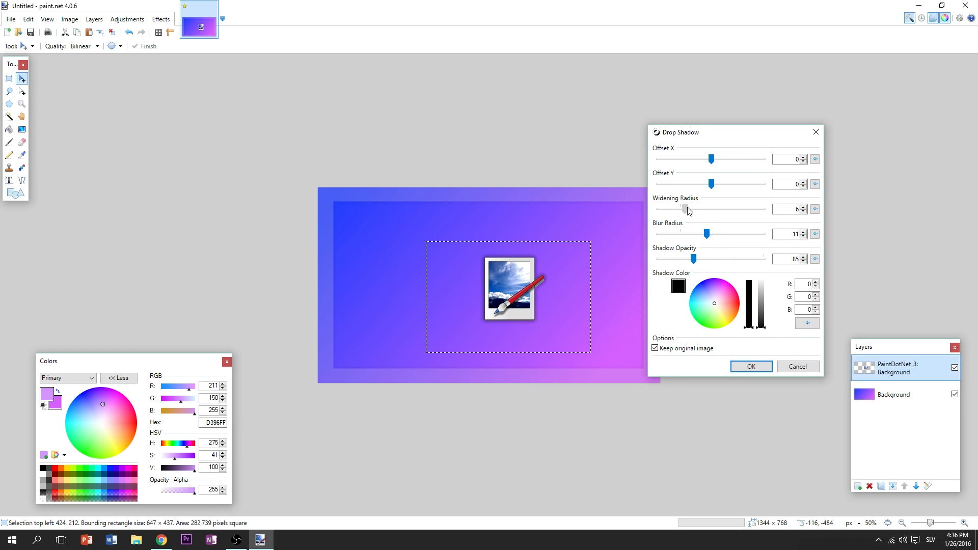
drag(686, 209, 689, 209)
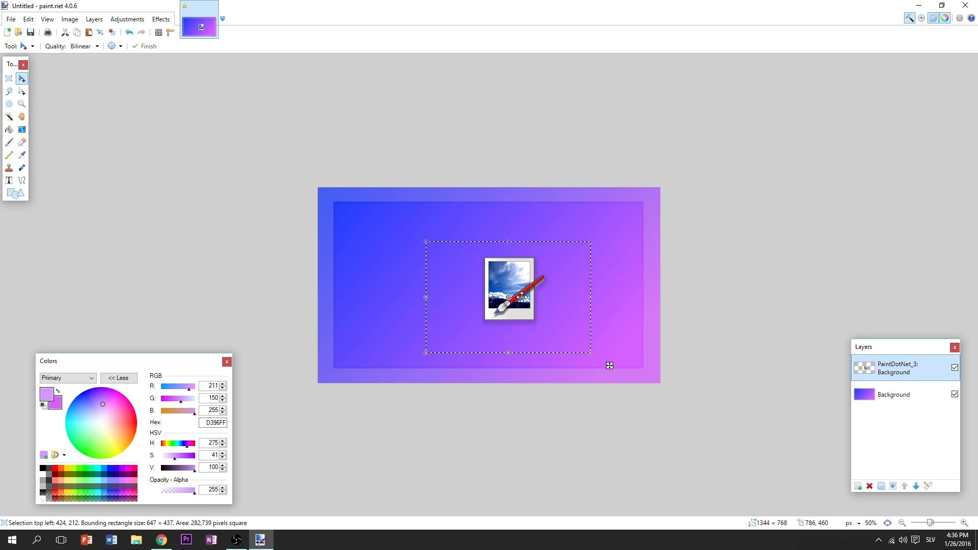
Move the logo to the canvas's lower-right area, enlarge it slightly and tilt it to an angle of about -5.9°
mouse_move(513, 286)
mouse_down()
mouse_move(596, 322)
mouse_move(695, 267)
mouse_up()
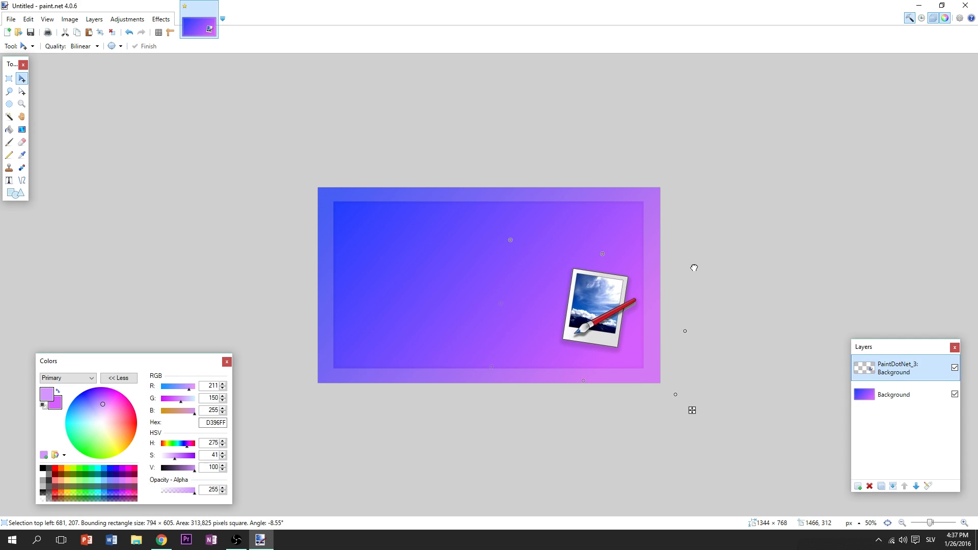
drag(605, 319, 614, 305)
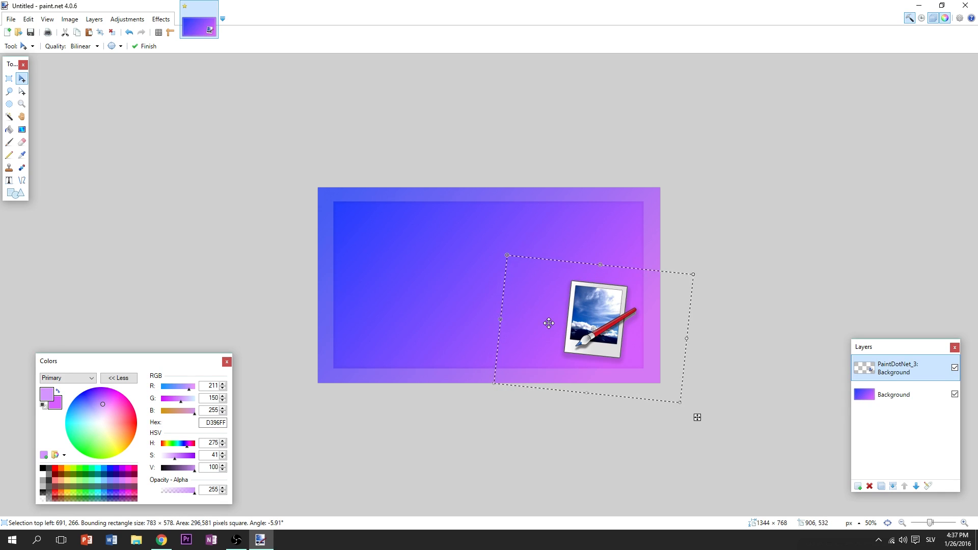
Try recoloring the logo yellow (FFD954) with the Recolor tool at brush width 400, and undo the recoloring
click(22, 170)
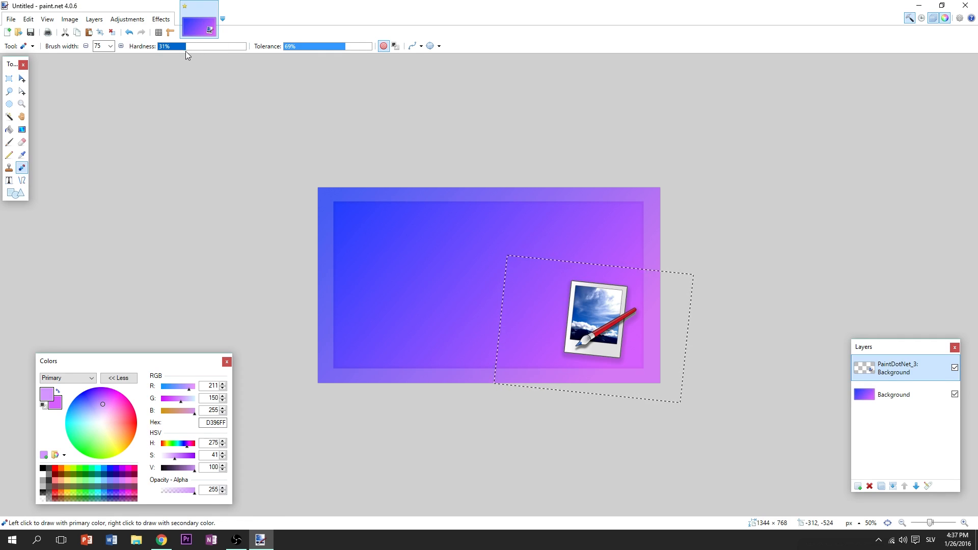
click(110, 46)
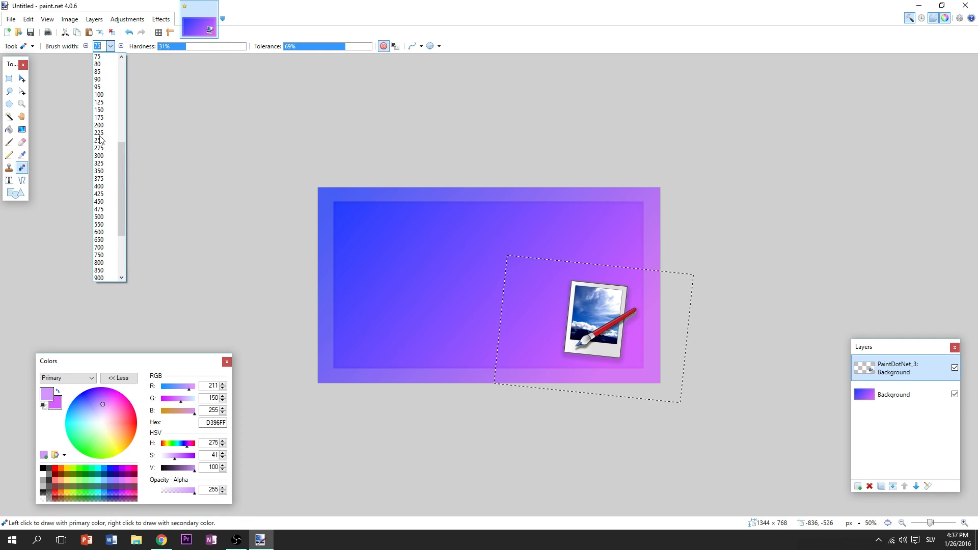
click(99, 187)
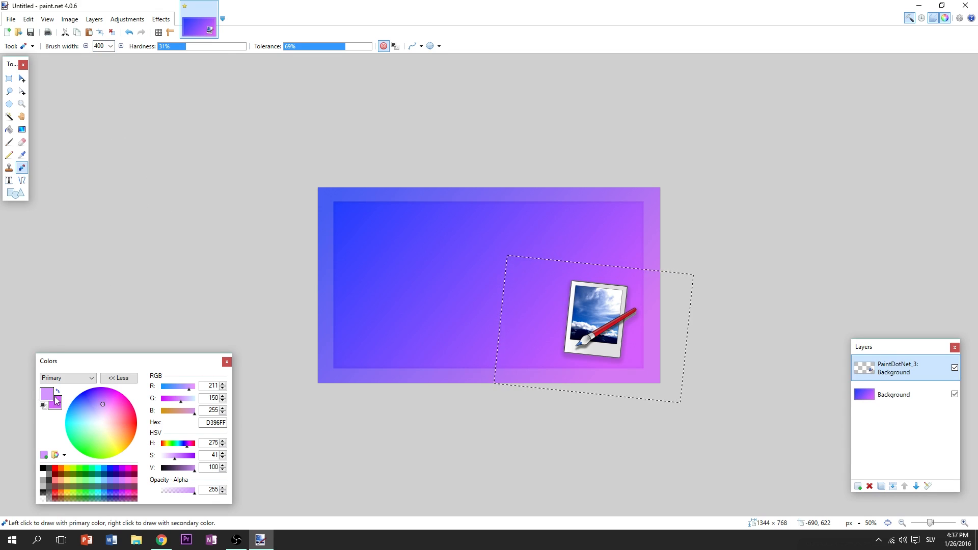
click(101, 426)
mouse_move(104, 426)
mouse_down()
mouse_move(82, 423)
mouse_move(106, 384)
mouse_move(119, 442)
mouse_up()
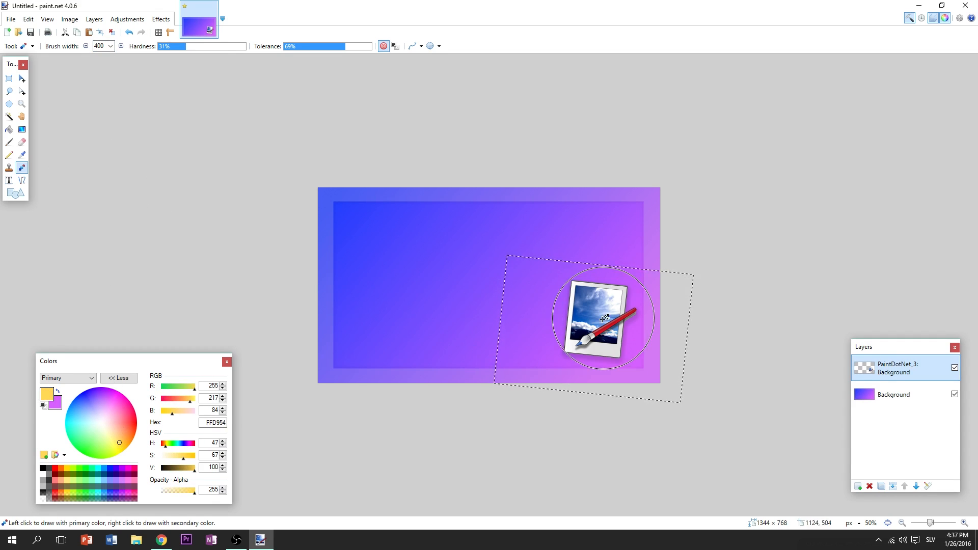
mouse_move(558, 295)
mouse_down()
mouse_move(586, 301)
mouse_move(576, 305)
mouse_up()
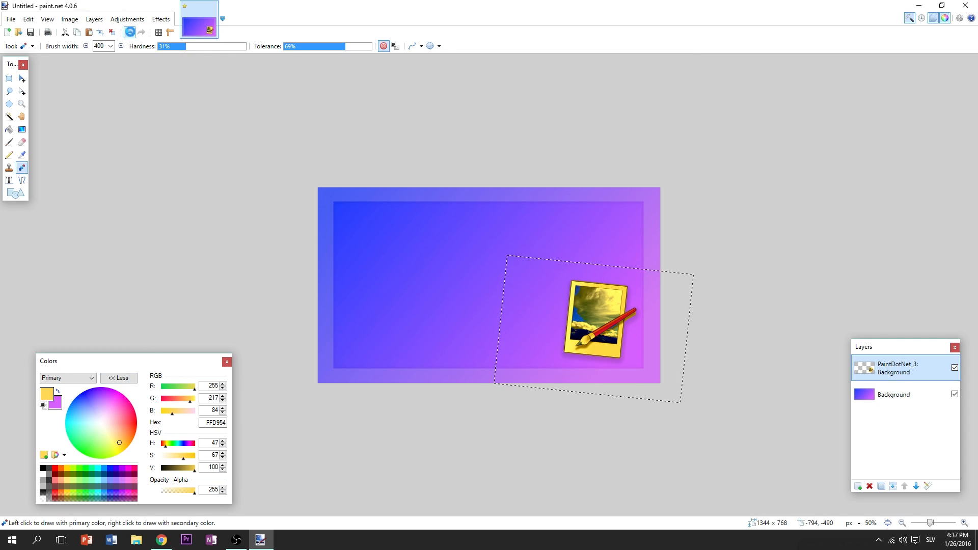
click(130, 32)
Shift the logo slightly further toward the canvas's lower-right corner with a tilt of about -6.75°, add an empty layer and clear the selection
click(21, 78)
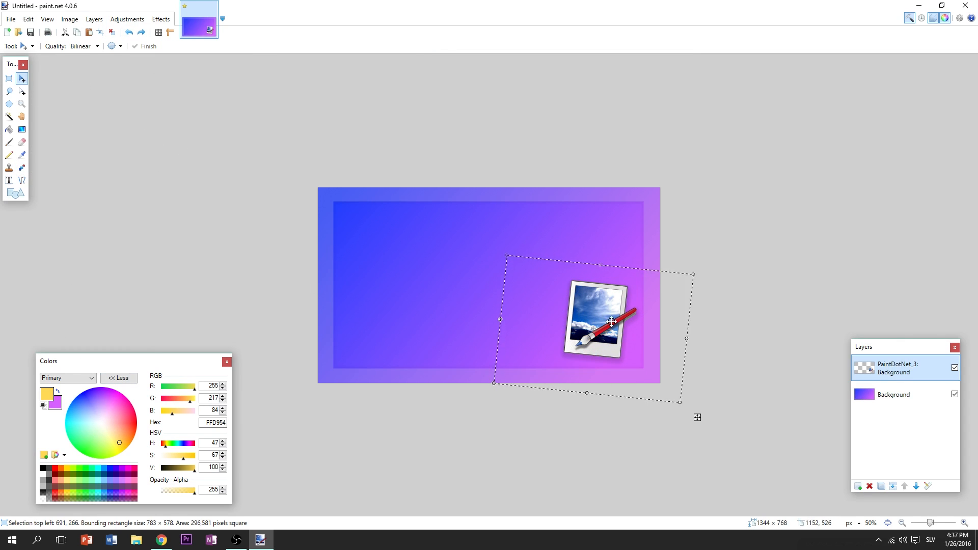
mouse_move(612, 322)
mouse_down()
mouse_move(623, 286)
mouse_move(602, 309)
mouse_move(594, 303)
mouse_move(623, 324)
mouse_up()
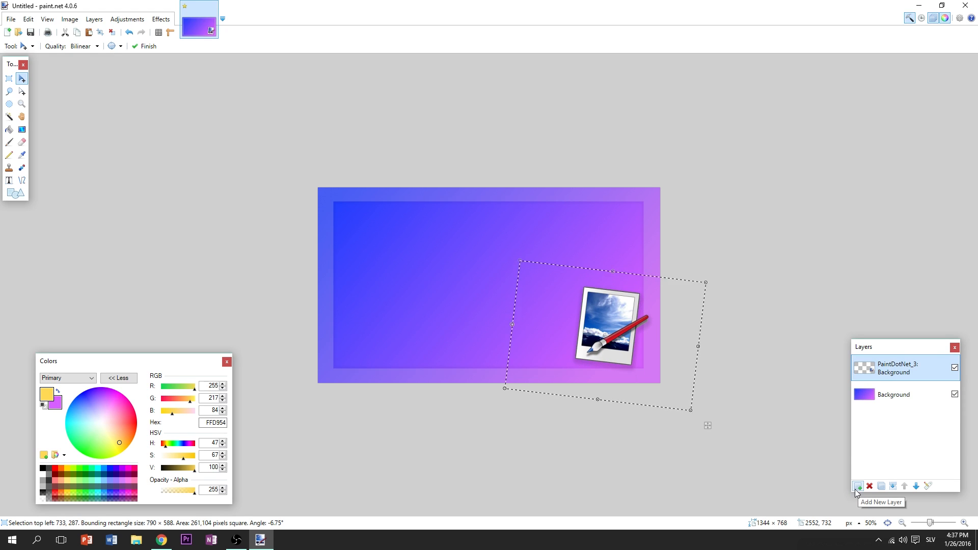
click(857, 487)
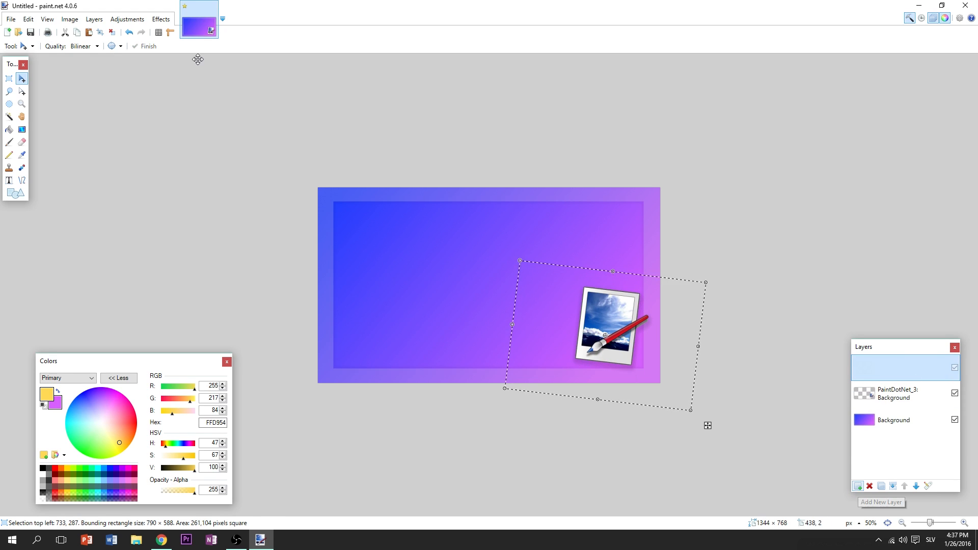
click(114, 33)
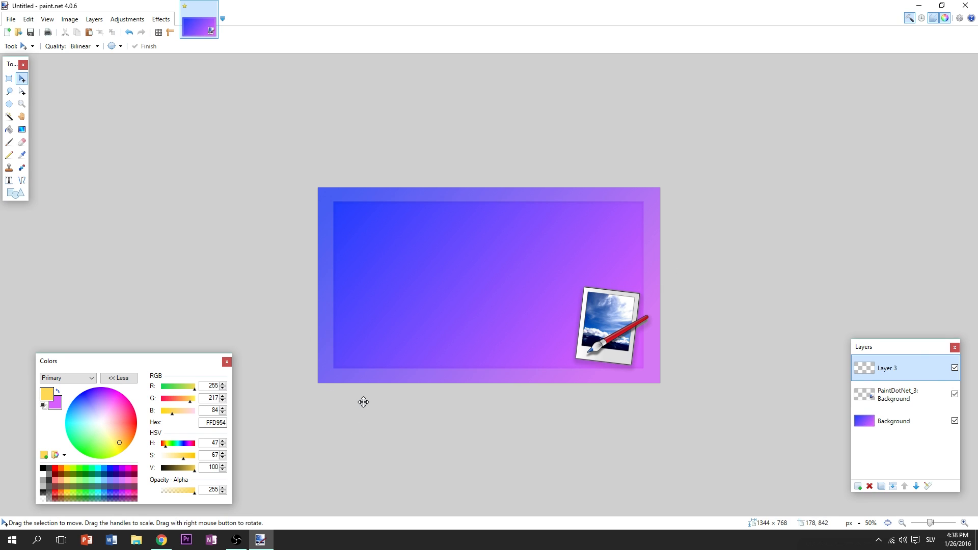
Switch to File Explorer and open the Screenshots folder of The Sims 4 in Documents under Electronic Arts
click(976, 541)
double_click(599, 494)
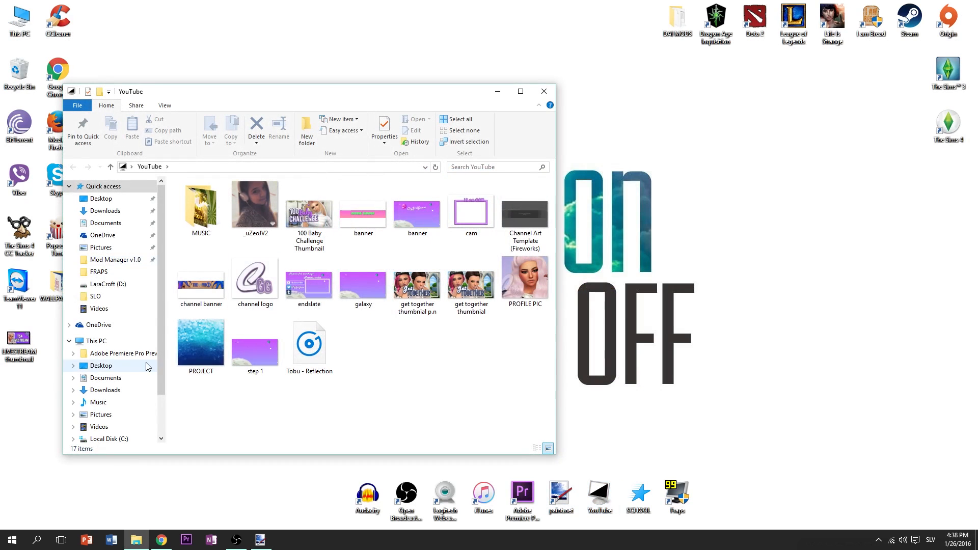
click(117, 224)
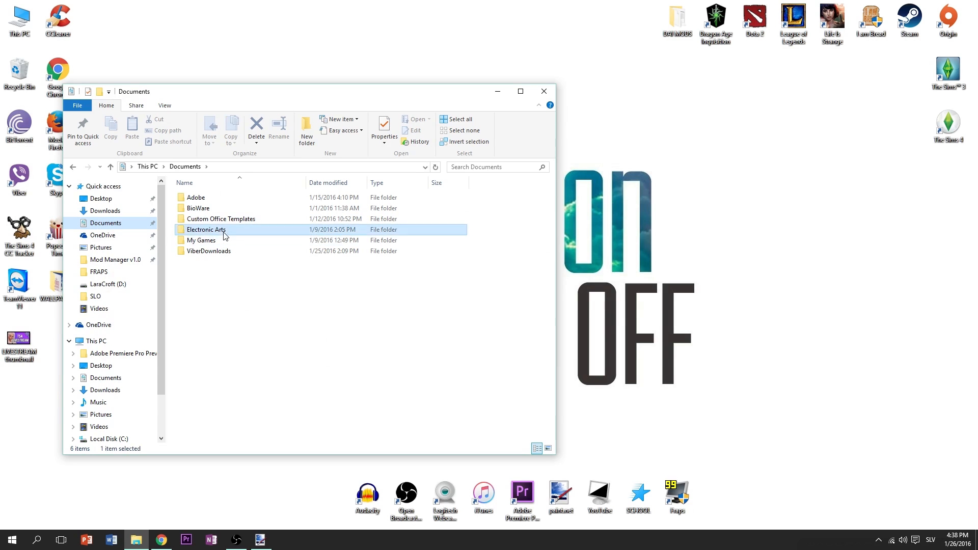
double_click(224, 232)
double_click(217, 210)
double_click(219, 232)
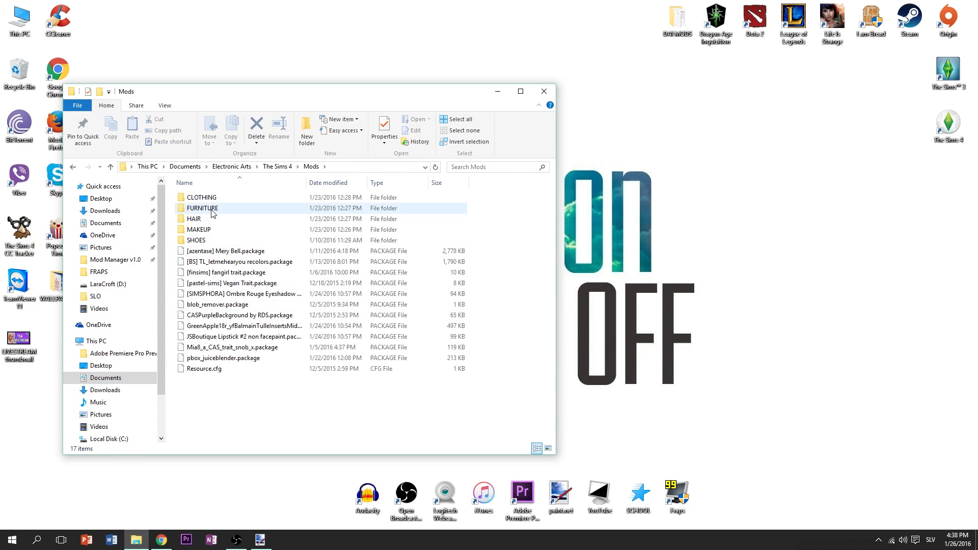
key(BackSpace)
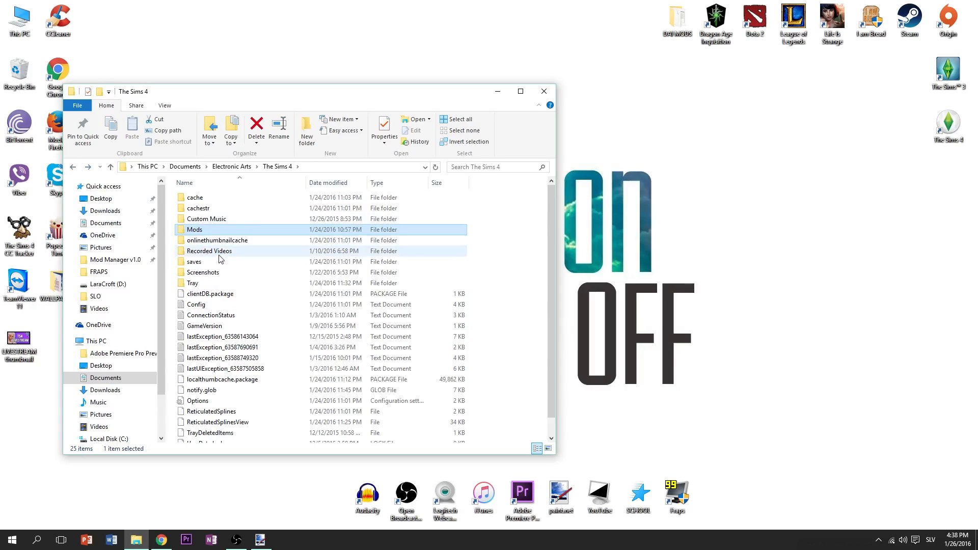
double_click(212, 277)
Bring the screenshot 01-17-16_10-31-29 PM into the paint.net image as a new layer, expanding the canvas to 1920 × 1080
scroll(486, 292, down, 8)
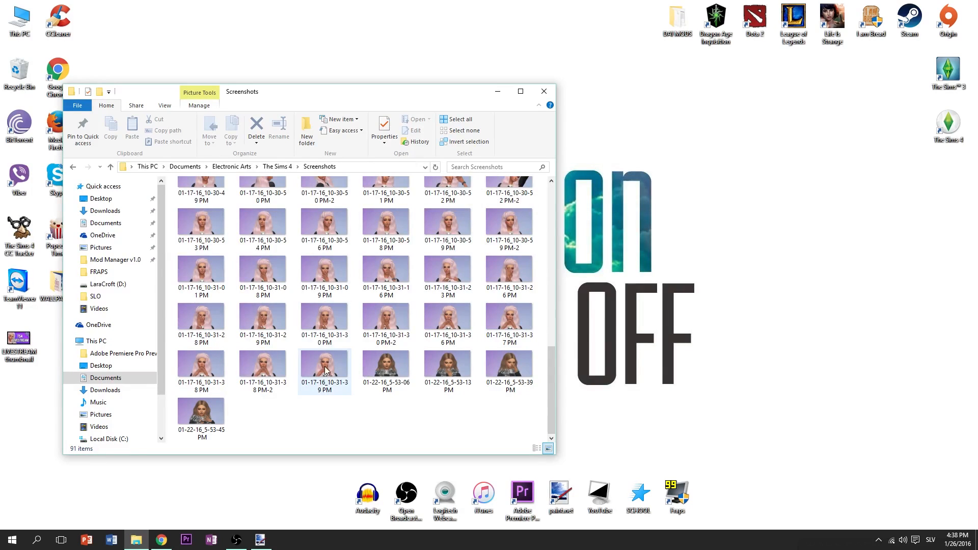
mouse_move(263, 320)
mouse_down()
mouse_move(236, 476)
mouse_move(279, 497)
mouse_move(261, 539)
mouse_move(443, 395)
mouse_move(442, 319)
mouse_up()
click(461, 306)
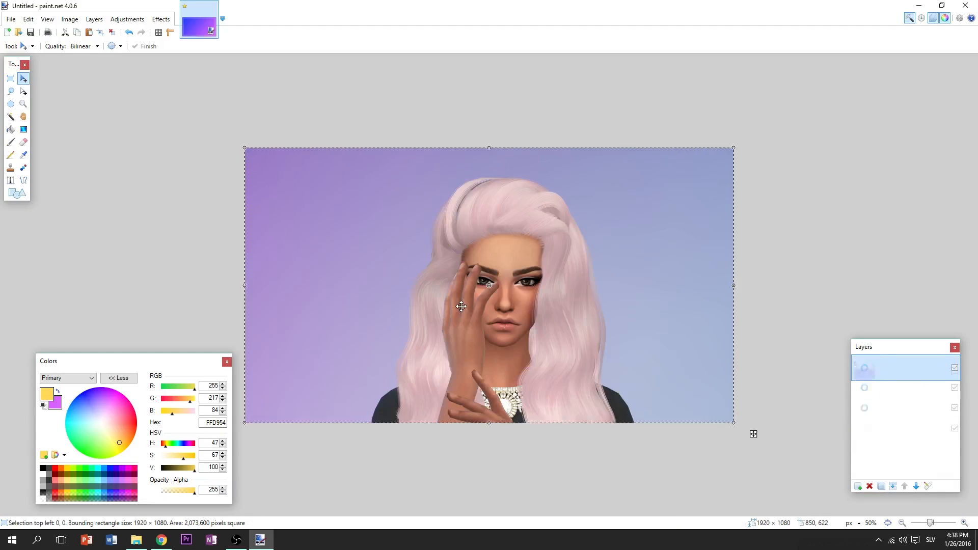
Remove the blue-purple background around the pink-haired woman using the Magic Wand at 26% tolerance, including the leftover patch beside her shoulder
click(11, 117)
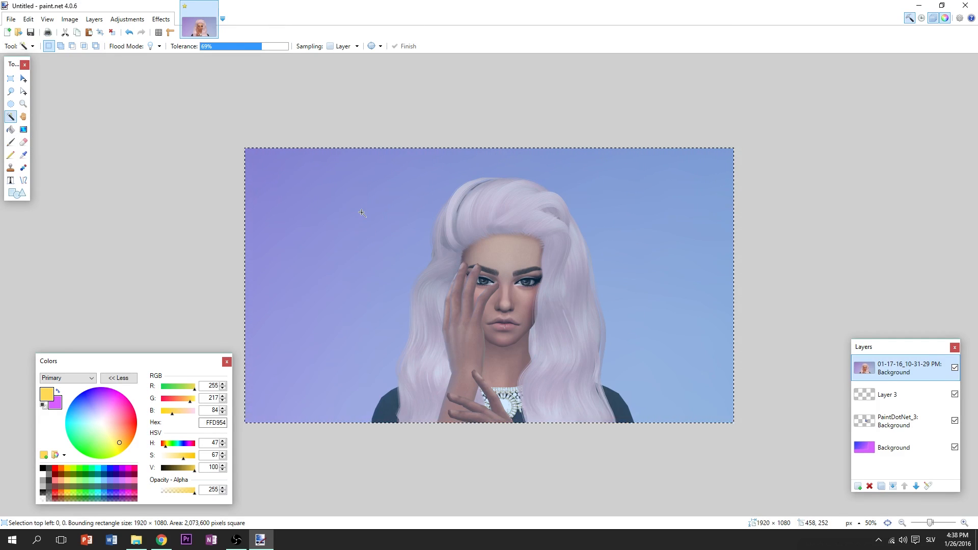
click(363, 229)
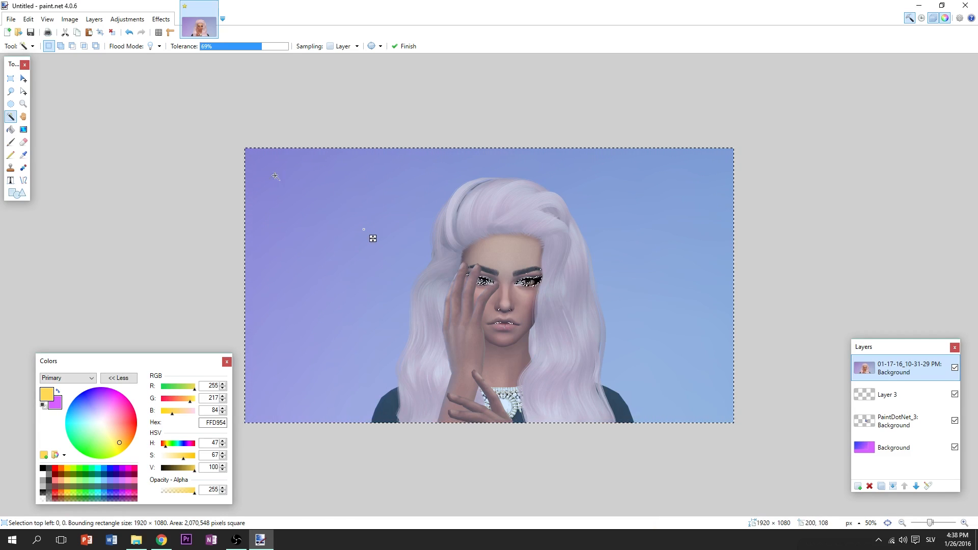
drag(254, 47, 224, 53)
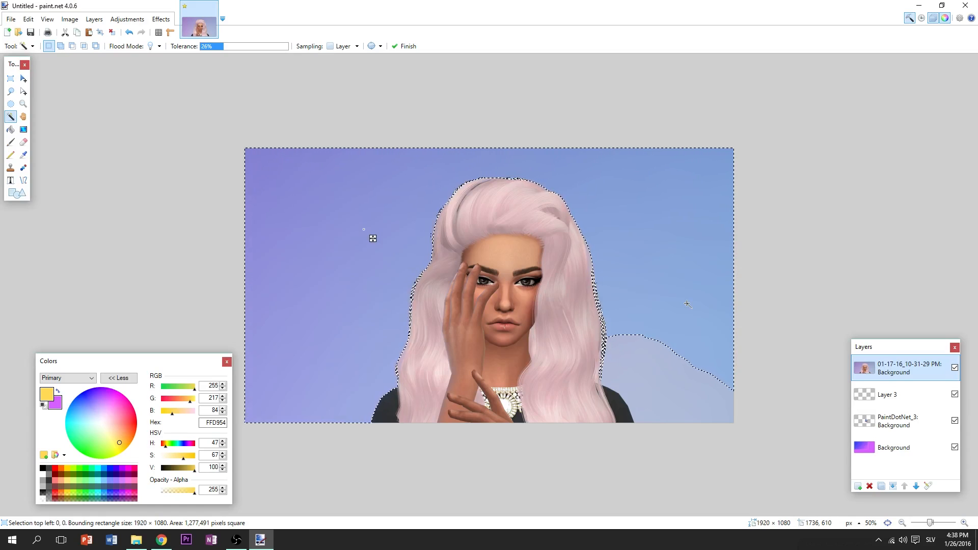
key(Delete)
click(683, 366)
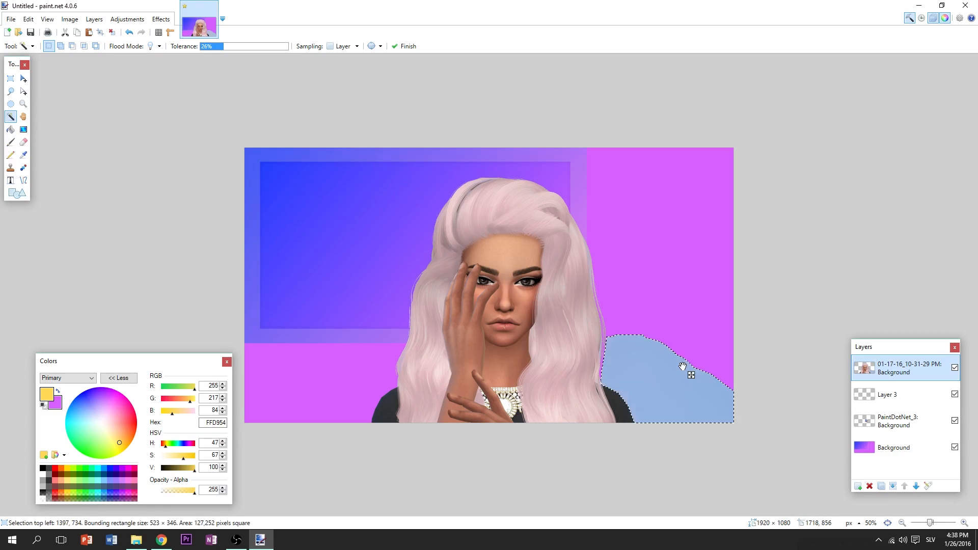
key(Delete)
Move the cut-out woman to the canvas's left edge and crop the image to the gradient area, about 1343 × 769 px
click(26, 77)
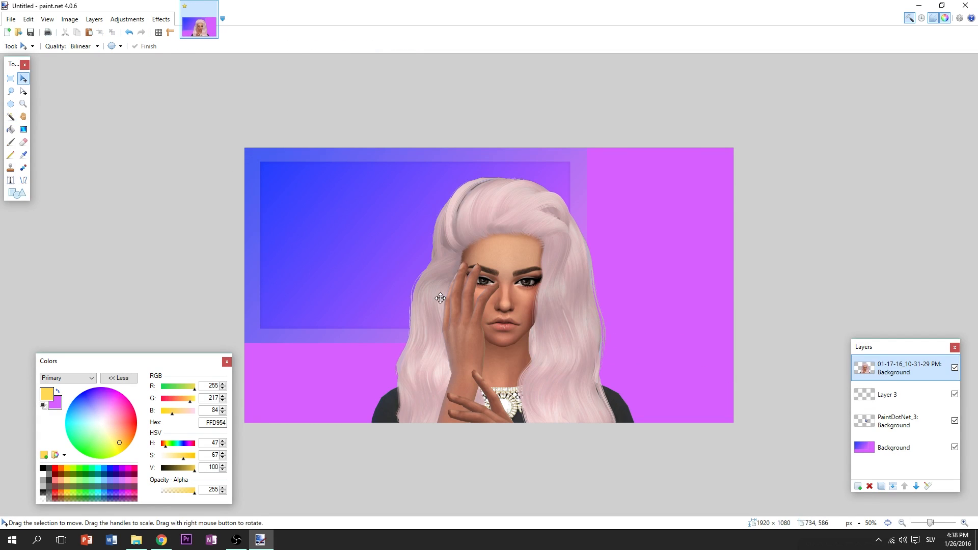
drag(754, 434, 662, 390)
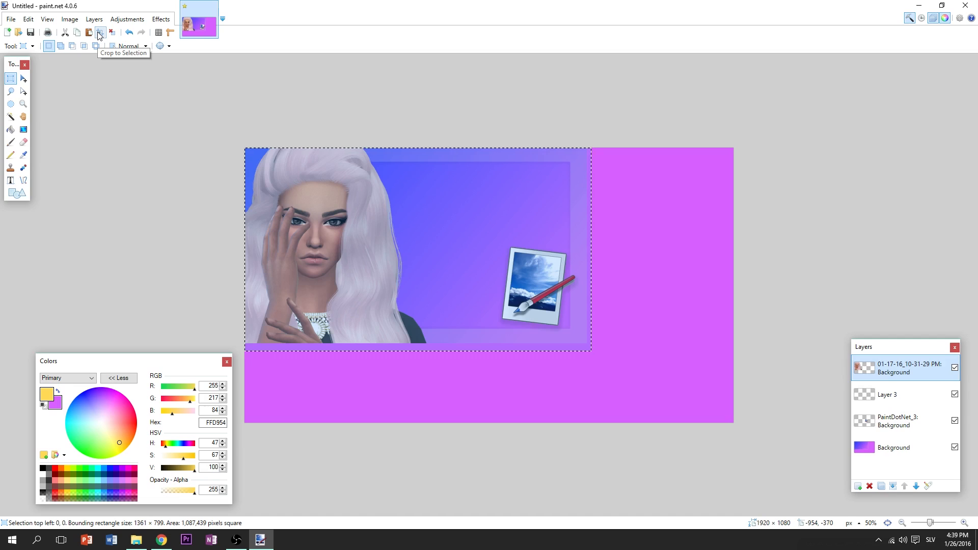
click(100, 34)
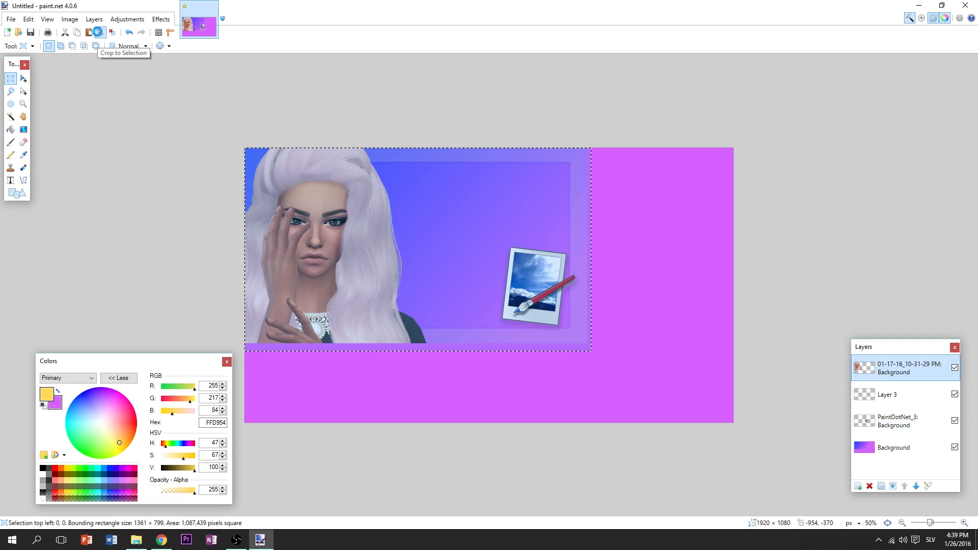
drag(662, 386, 659, 381)
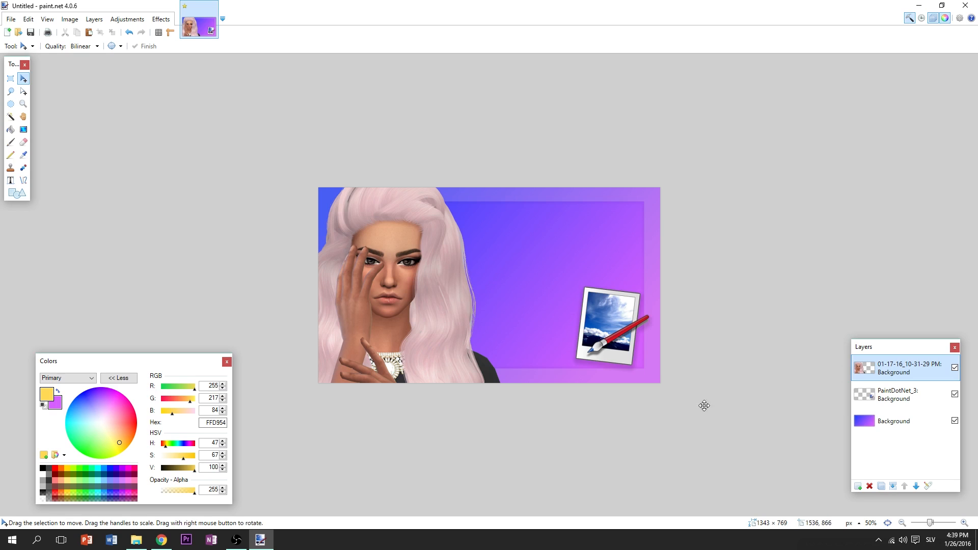
Erase the stray strands and leftover fringe along the right edge of the woman's hair with a 20 px eraser at 43% hardness
scroll(466, 247, up, 3)
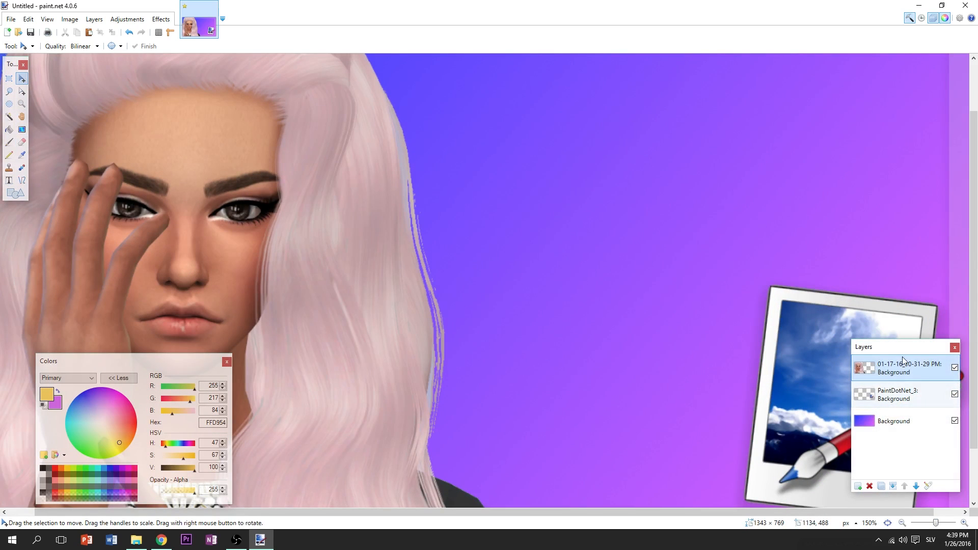
click(22, 142)
click(110, 46)
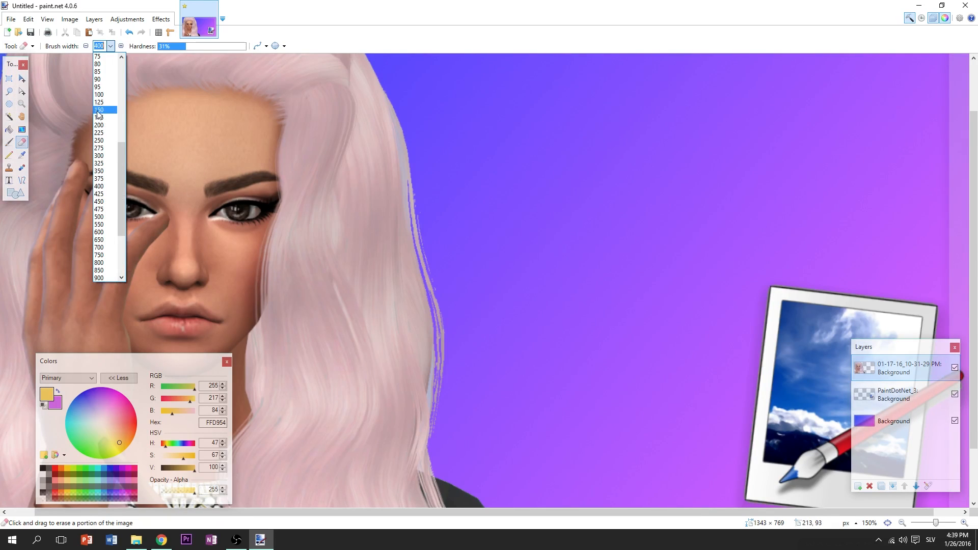
click(102, 102)
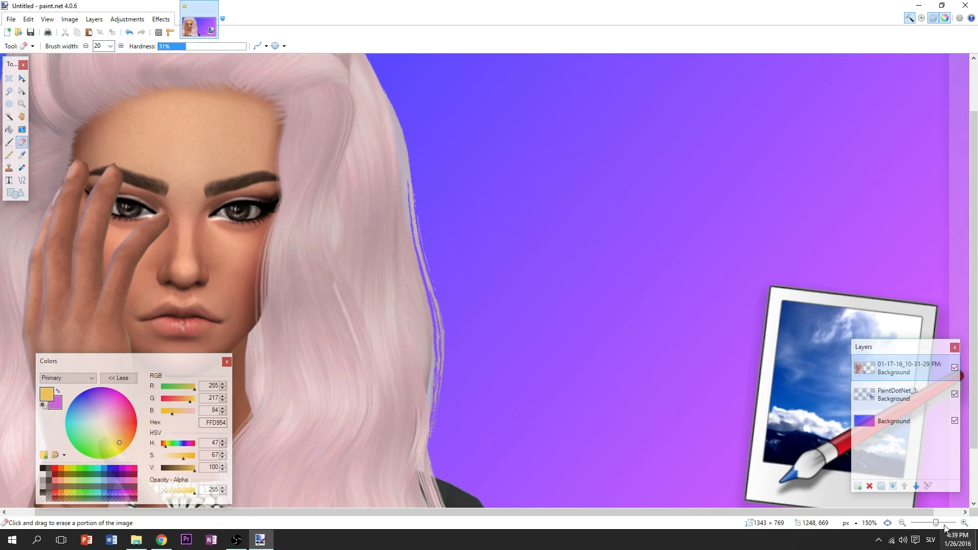
click(965, 523)
click(965, 523)
click(964, 523)
mouse_move(374, 233)
mouse_down()
mouse_move(323, 204)
mouse_move(339, 248)
mouse_move(344, 235)
mouse_up()
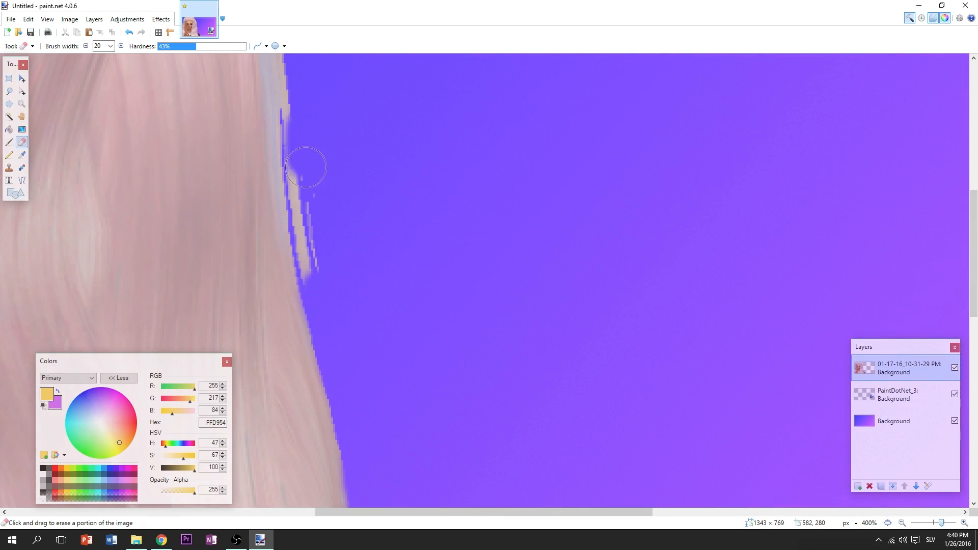
mouse_move(306, 166)
mouse_down()
mouse_move(312, 250)
mouse_move(331, 285)
mouse_up()
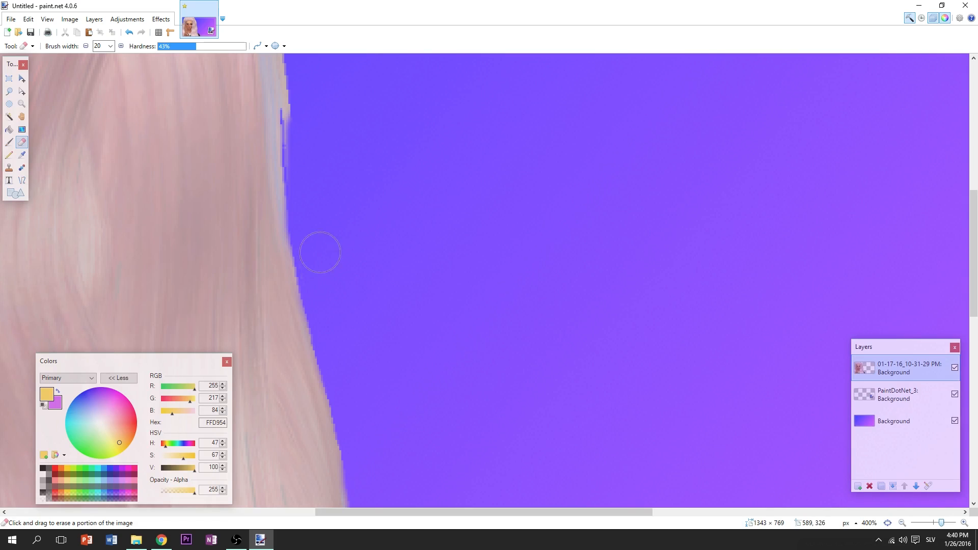
drag(306, 144, 301, 57)
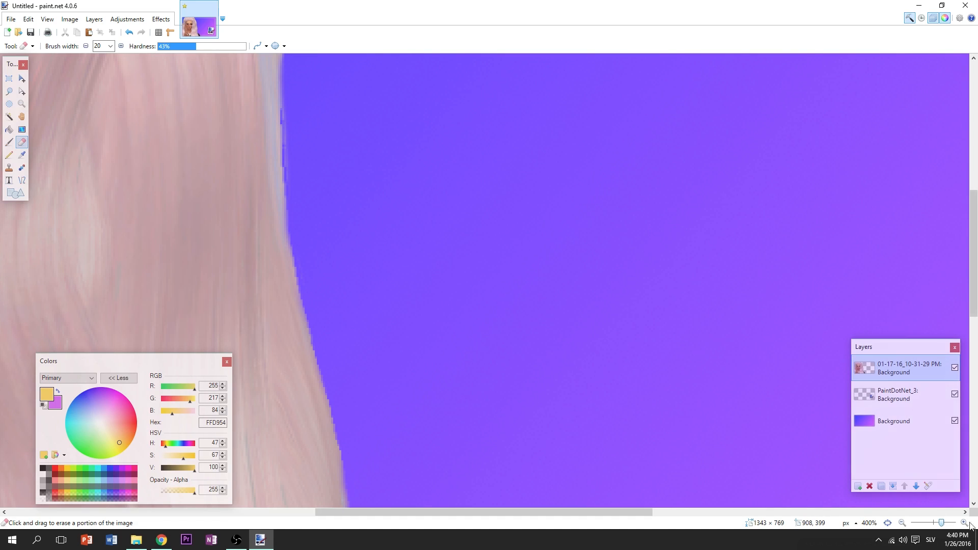
drag(942, 523, 933, 523)
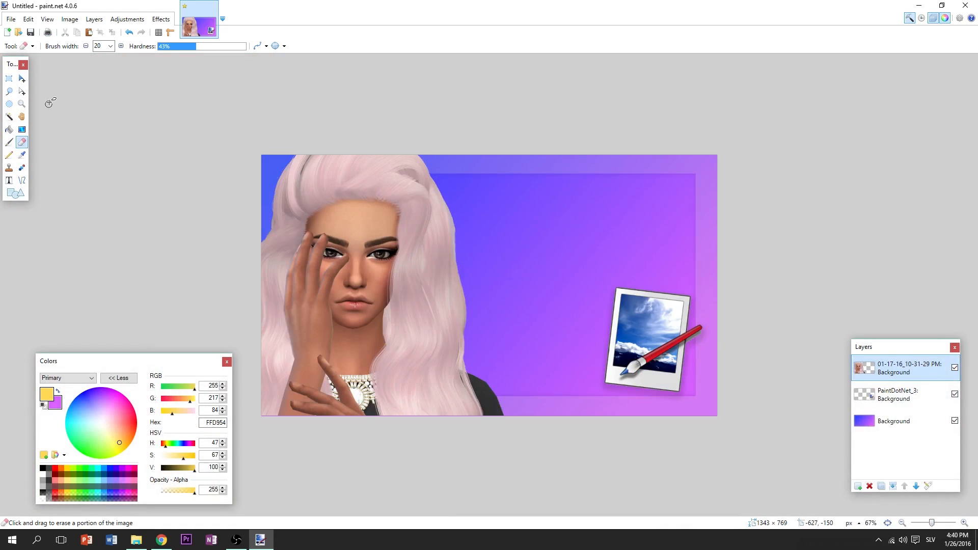
Outline the cut-out woman with a white Drop Shadow: offsets 0, widening radius 13, blur radius 0, opacity 255
click(21, 79)
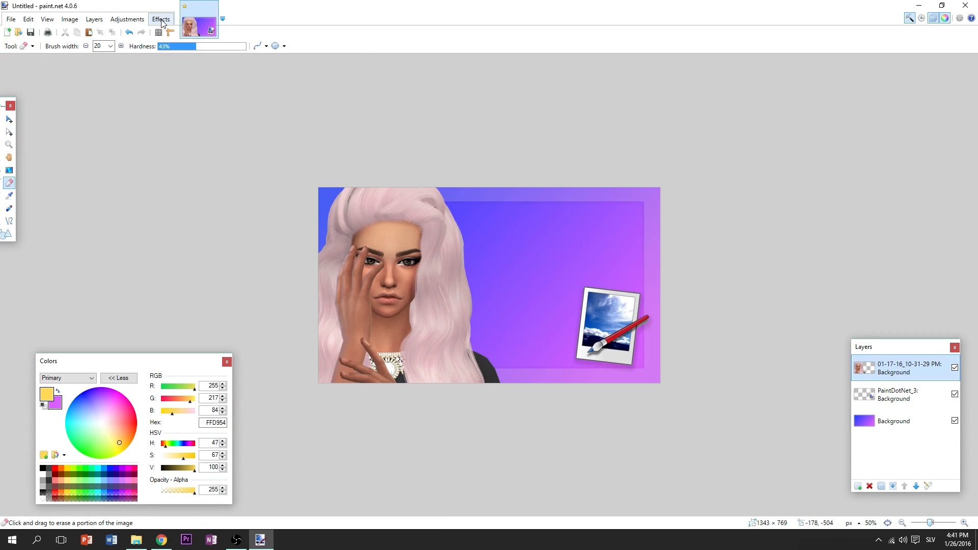
click(161, 20)
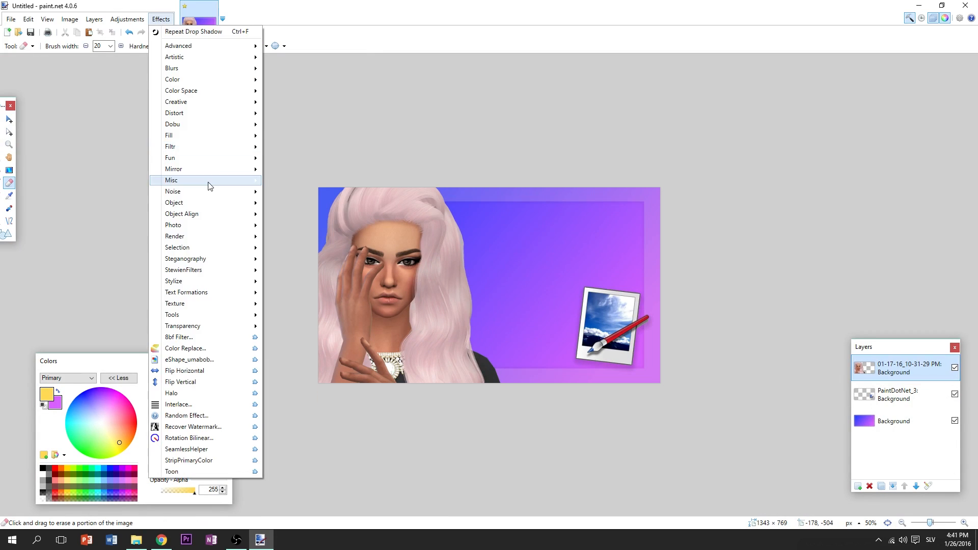
mouse_move(201, 204)
click(292, 216)
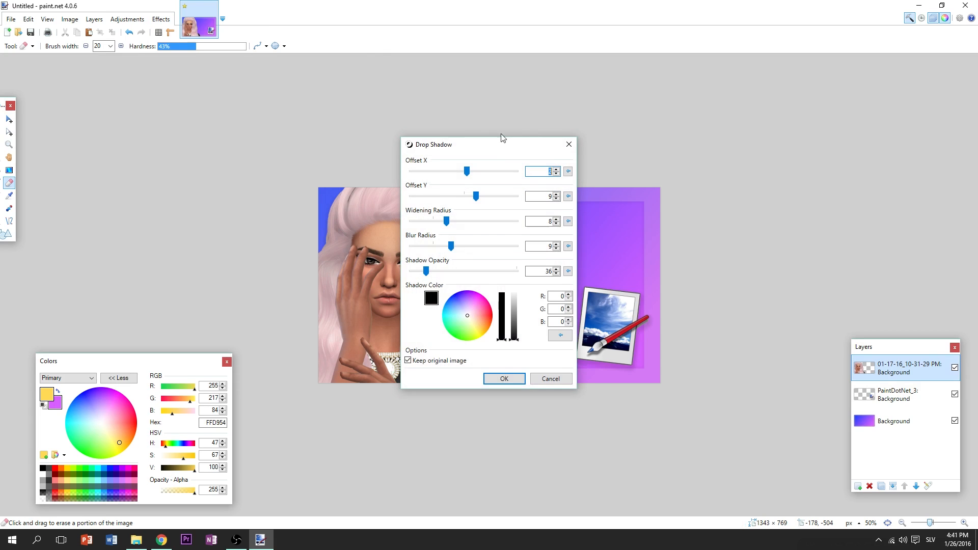
drag(504, 136, 677, 134)
click(534, 243)
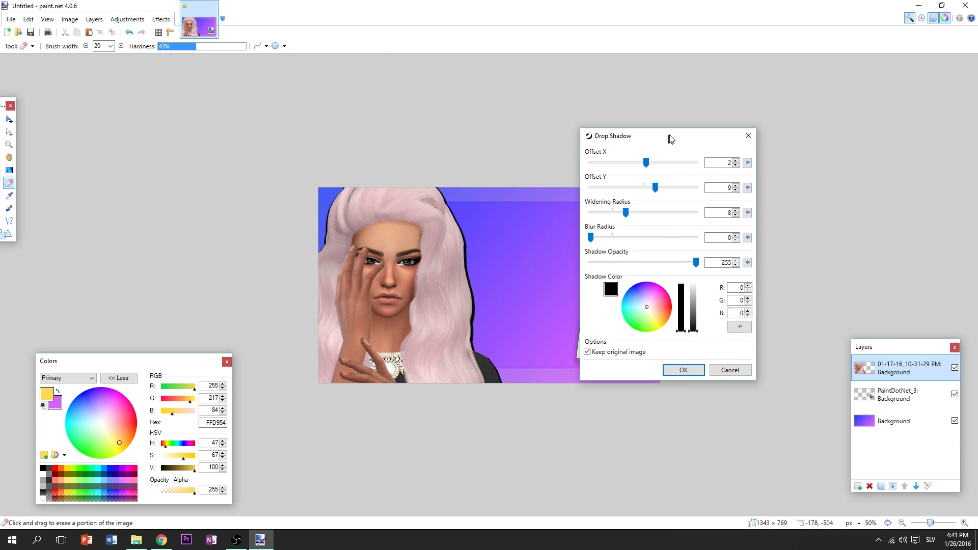
click(696, 283)
drag(682, 312, 685, 340)
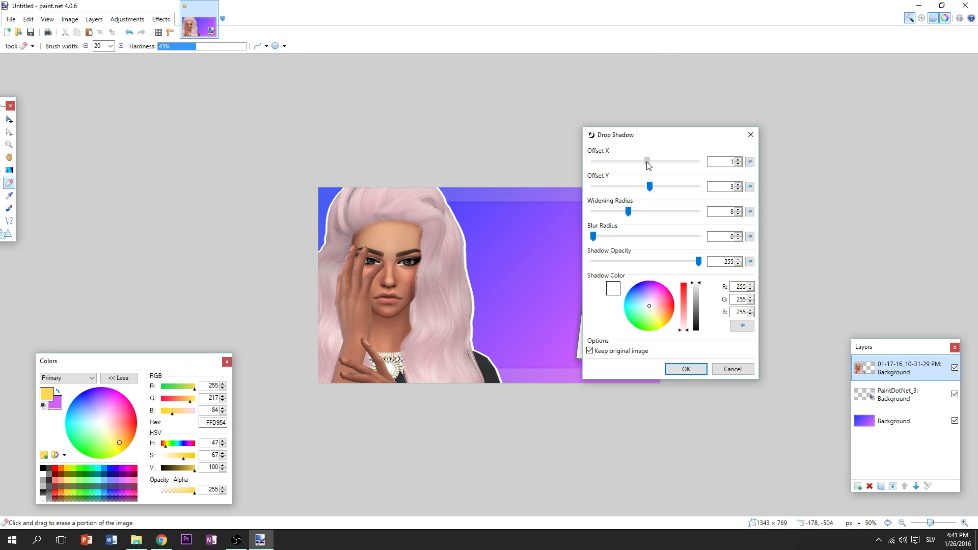
drag(649, 164, 646, 167)
drag(630, 214, 655, 228)
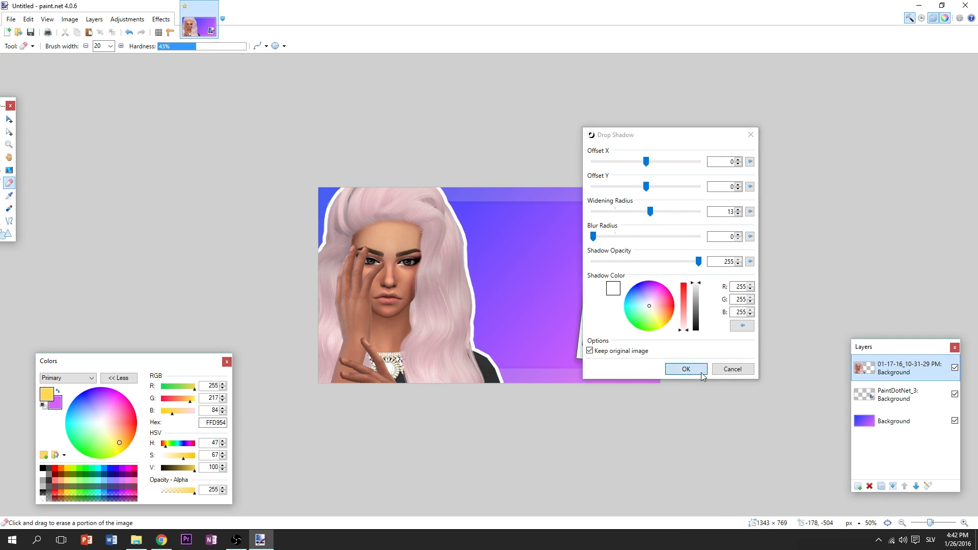
click(686, 369)
Add a second, translucent white Drop Shadow around the woman with offsets 0, widening radius 9, blur 0 and opacity 152
click(161, 18)
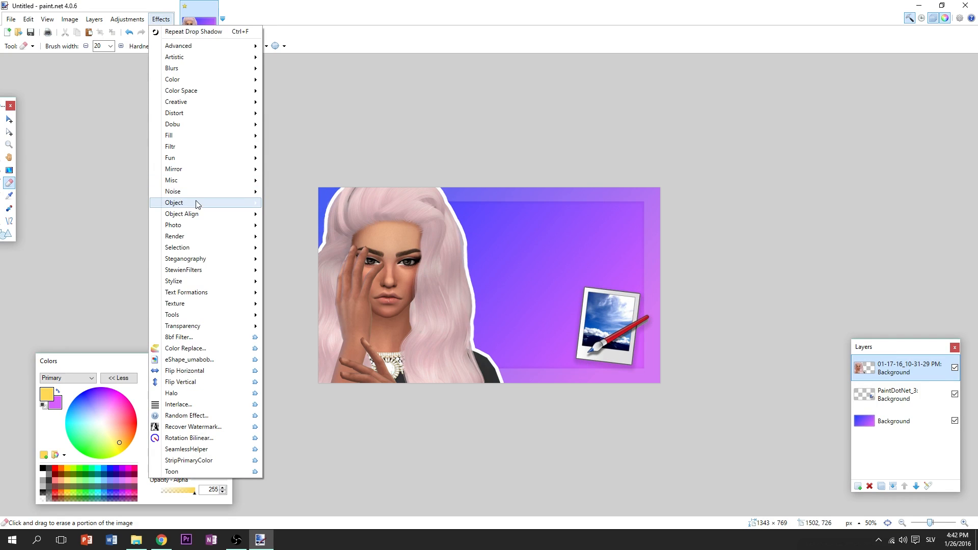
mouse_move(255, 203)
click(296, 214)
click(682, 382)
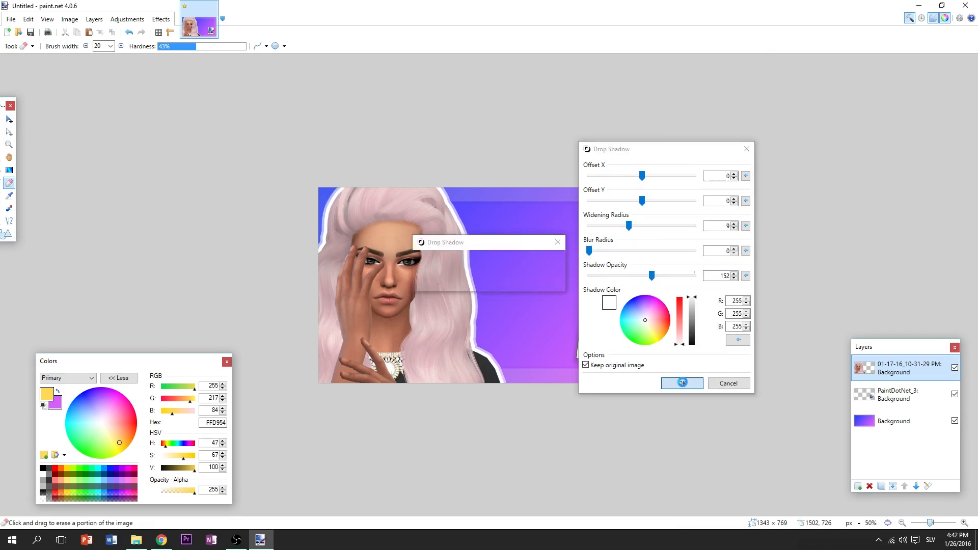
Add a third Drop Shadow around the woman's white outline, in a dark colour with lower opacity
click(164, 20)
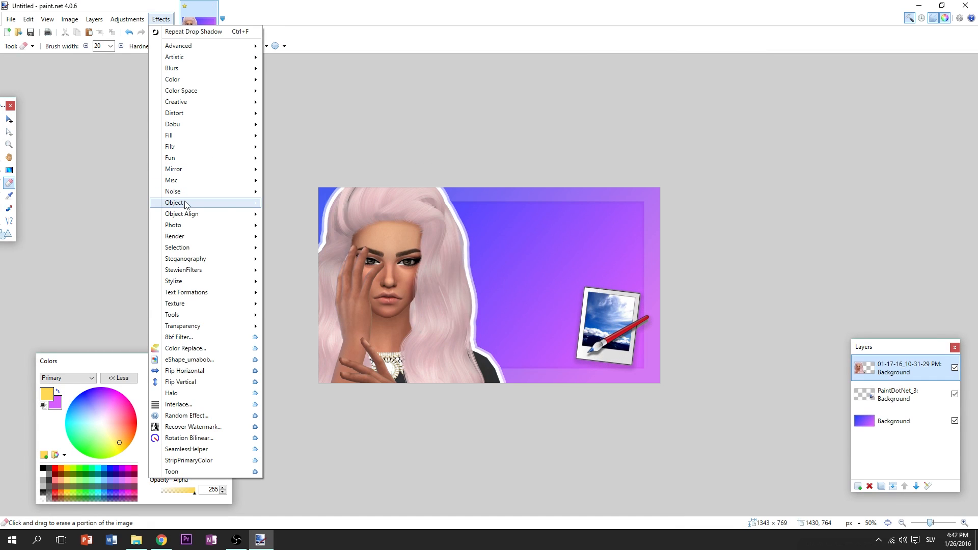
mouse_move(187, 204)
click(301, 215)
drag(484, 149, 725, 162)
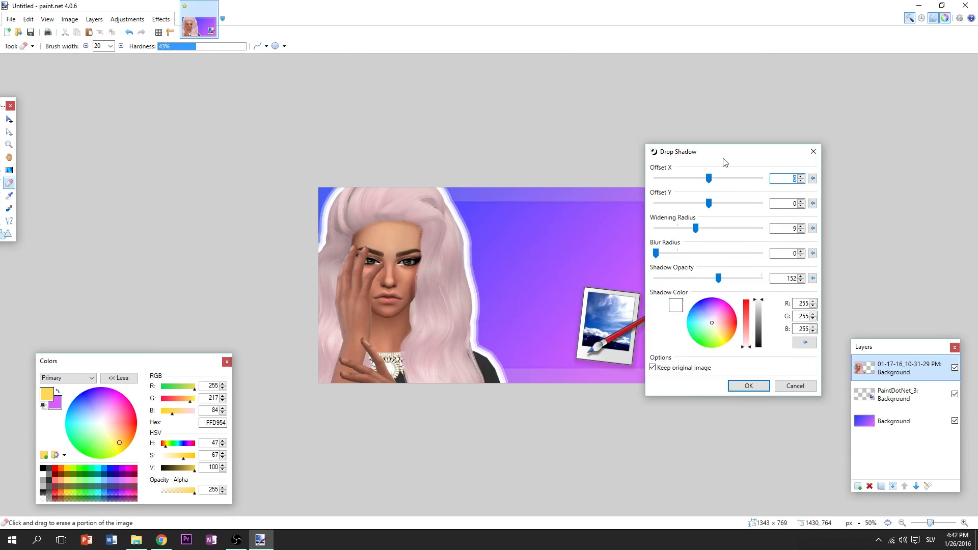
drag(763, 321, 759, 347)
drag(718, 278, 678, 258)
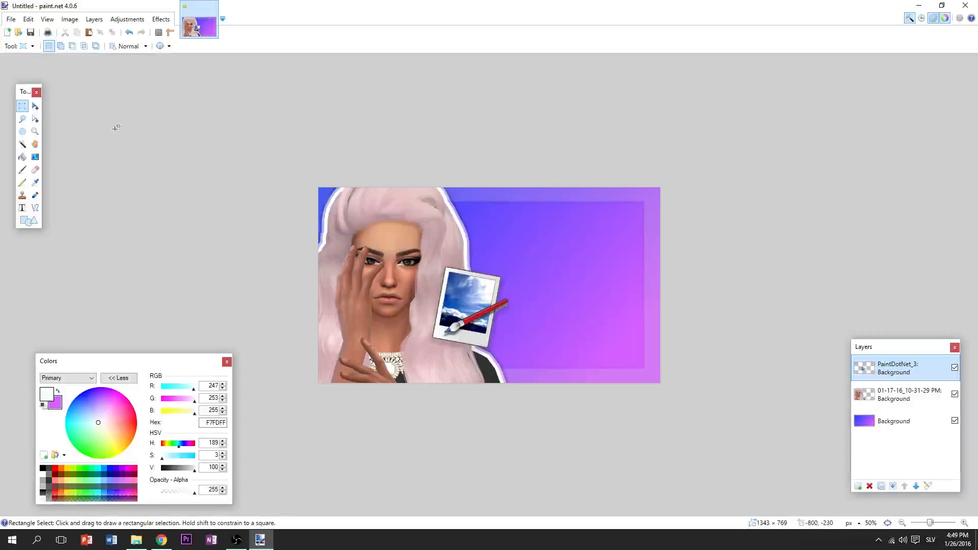
Add the text "How I" on a new layer in Harlow Solid Italic, size 192, across the upper area beside the woman
click(22, 210)
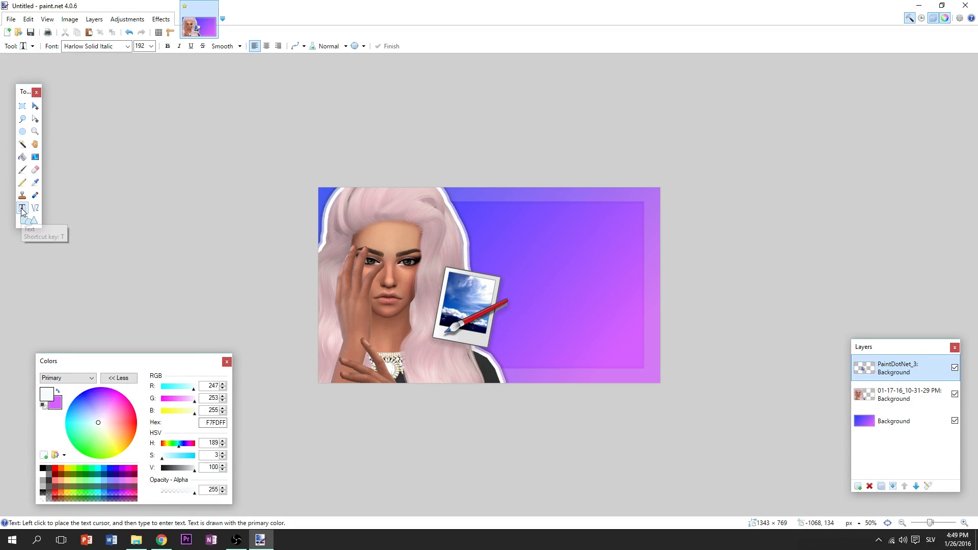
click(151, 47)
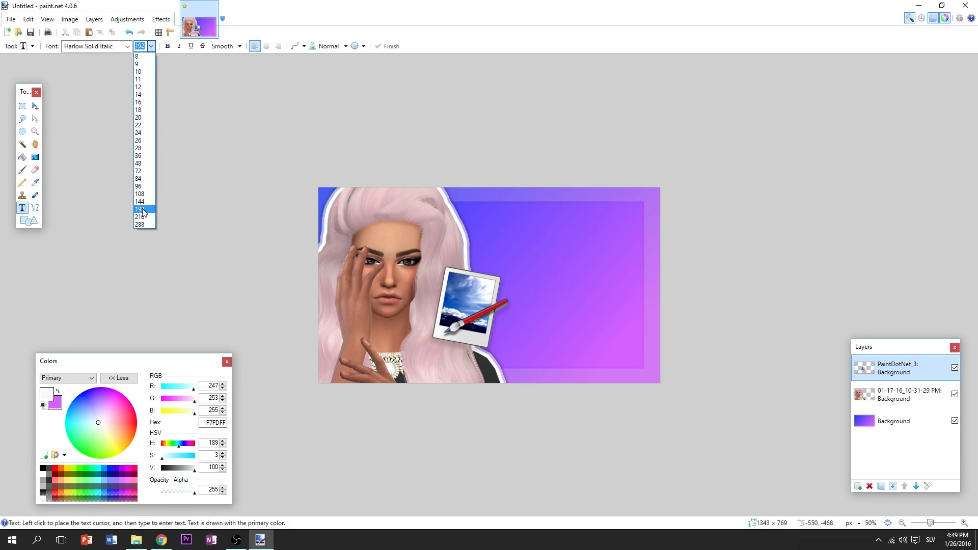
click(151, 48)
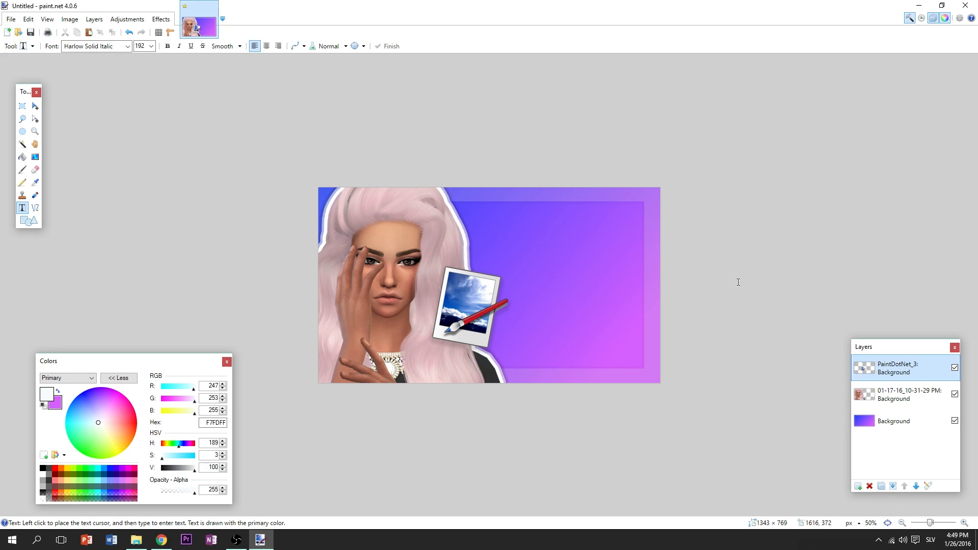
click(859, 486)
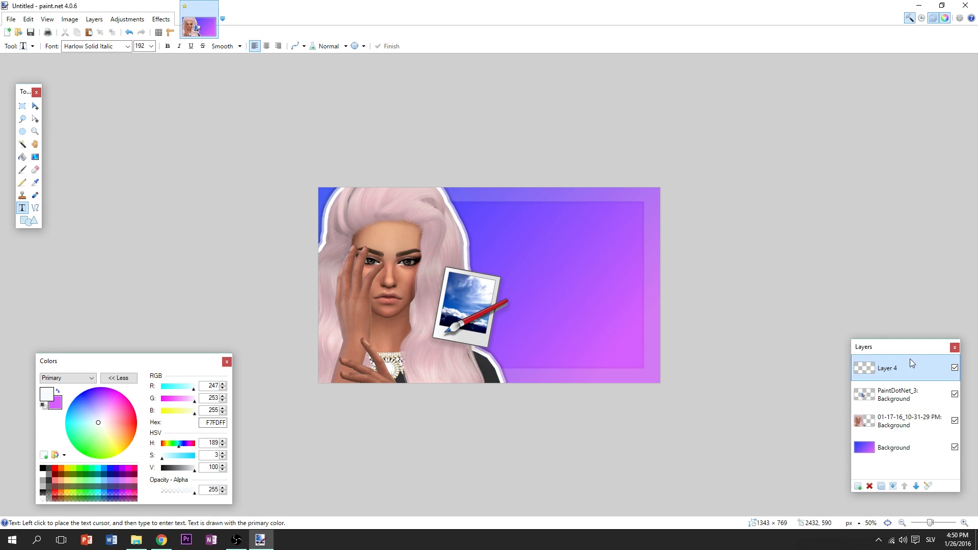
click(516, 274)
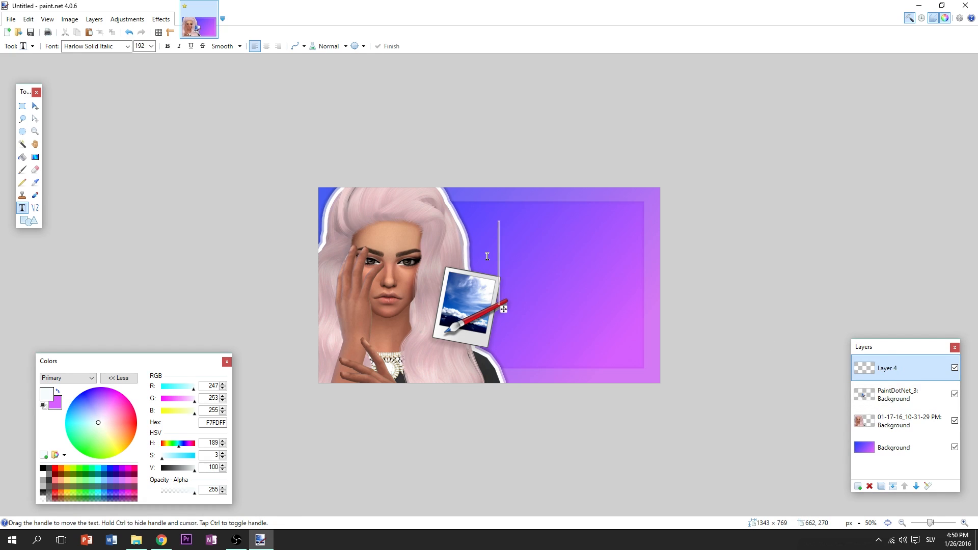
text(How d)
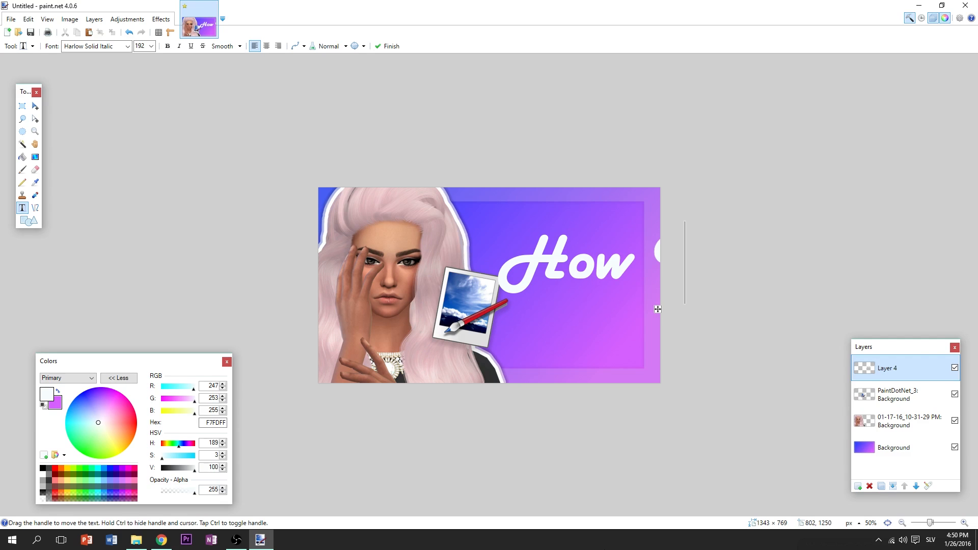
drag(658, 310, 623, 286)
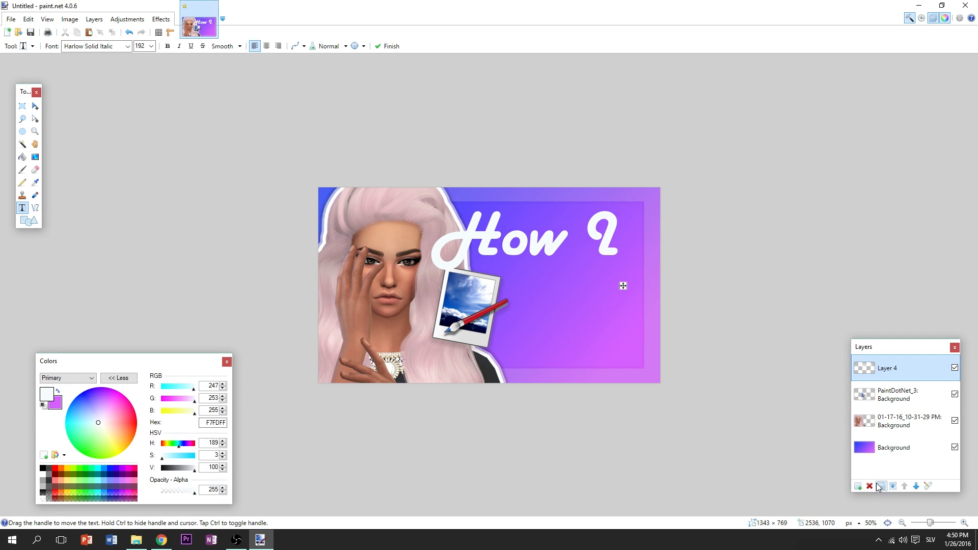
Add the text "create my" on another new layer and place it directly below "How I"
click(857, 486)
click(472, 328)
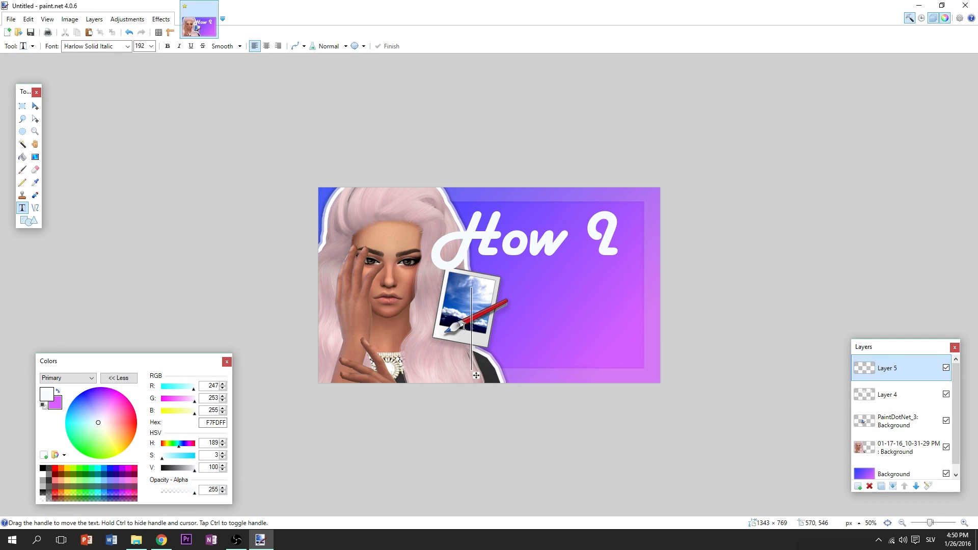
text(create)
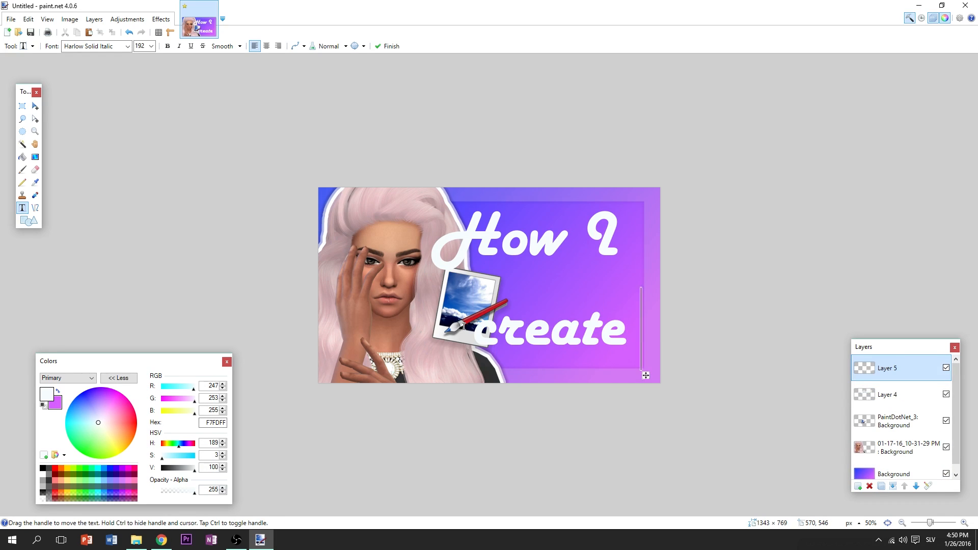
text( my)
drag(499, 325, 430, 285)
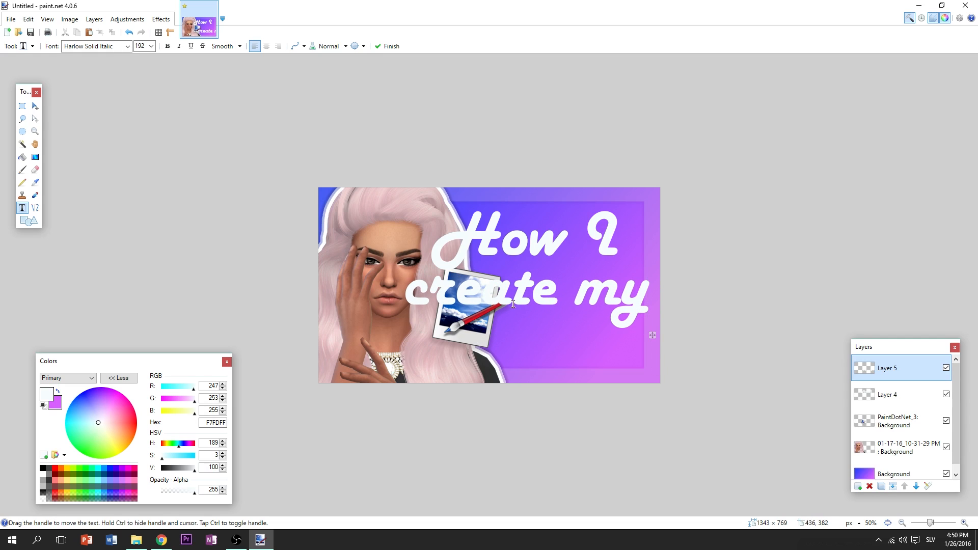
Add the text "thumbnails" on a third new layer and place it below "create my", fully inside the canvas
click(858, 486)
click(447, 347)
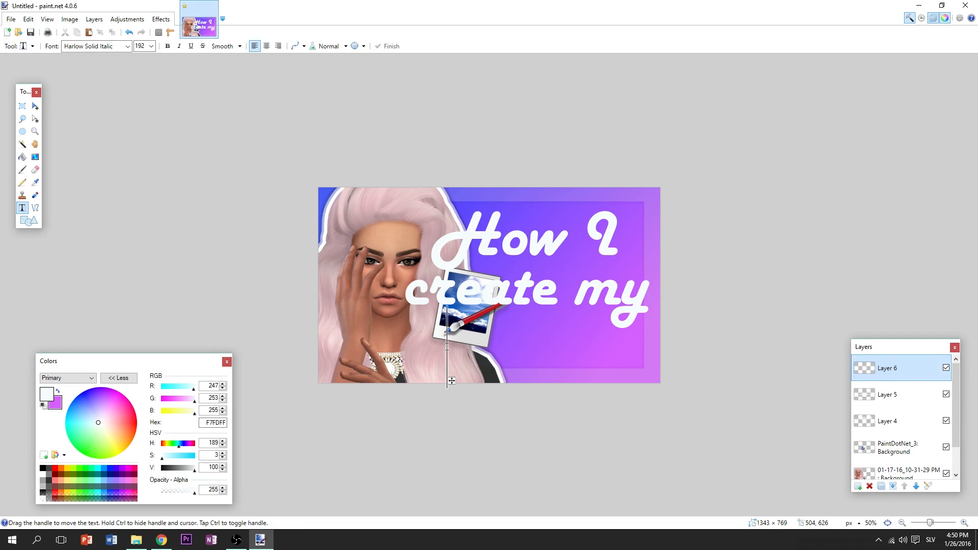
text(thumbnail)
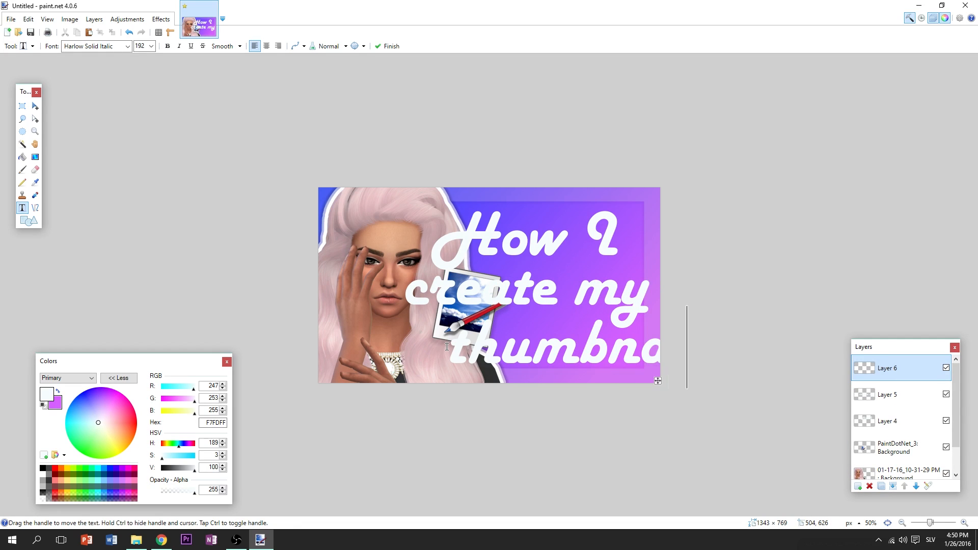
drag(530, 343, 454, 342)
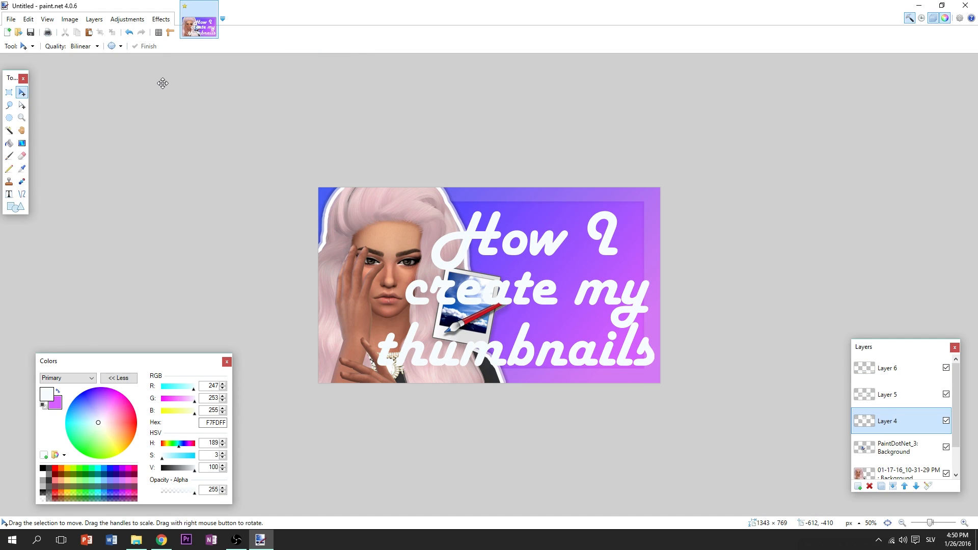
Give "How I" a dark blue outline and a soft black Drop Shadow (Offset Y 4, blur 6, opacity 104), and move it up near the canvas's upper edge
click(161, 19)
mouse_move(239, 201)
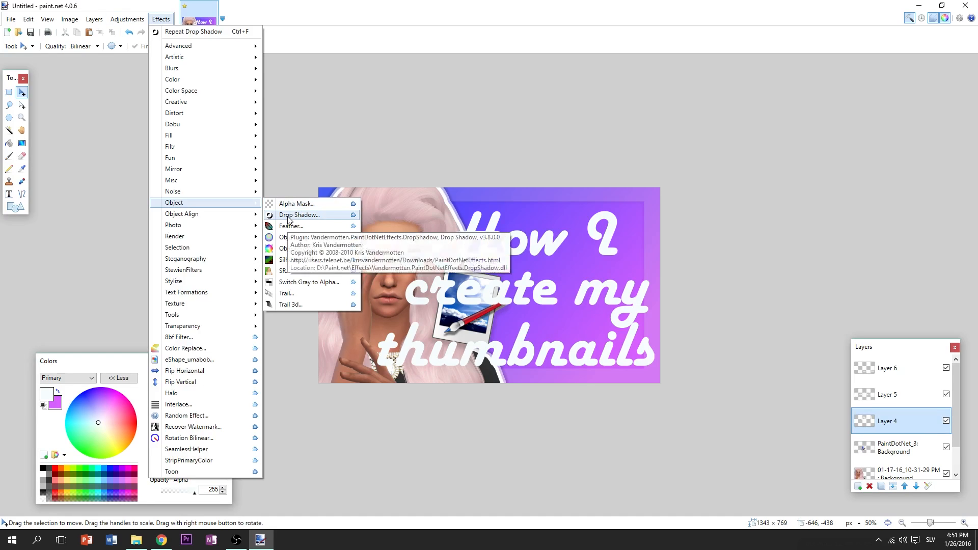
click(298, 212)
drag(493, 148, 745, 134)
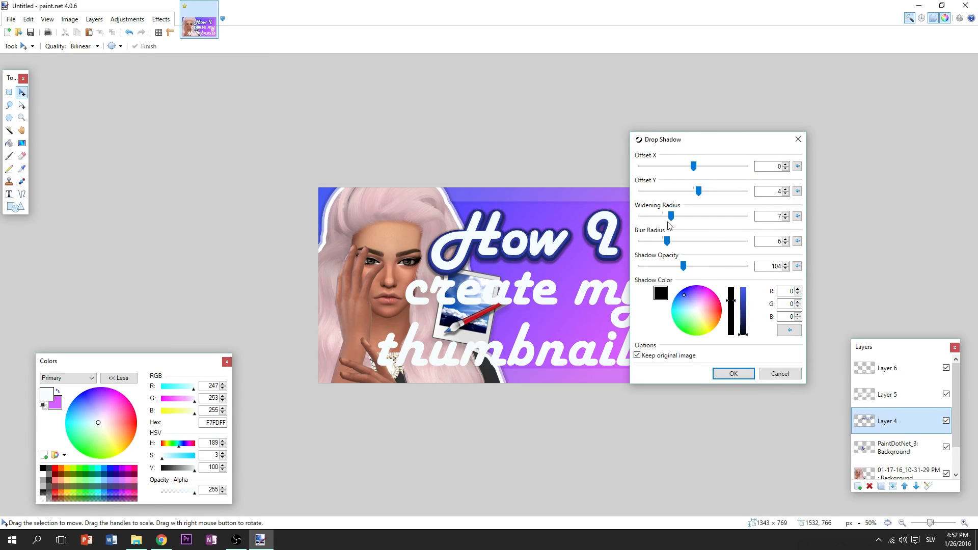
click(734, 373)
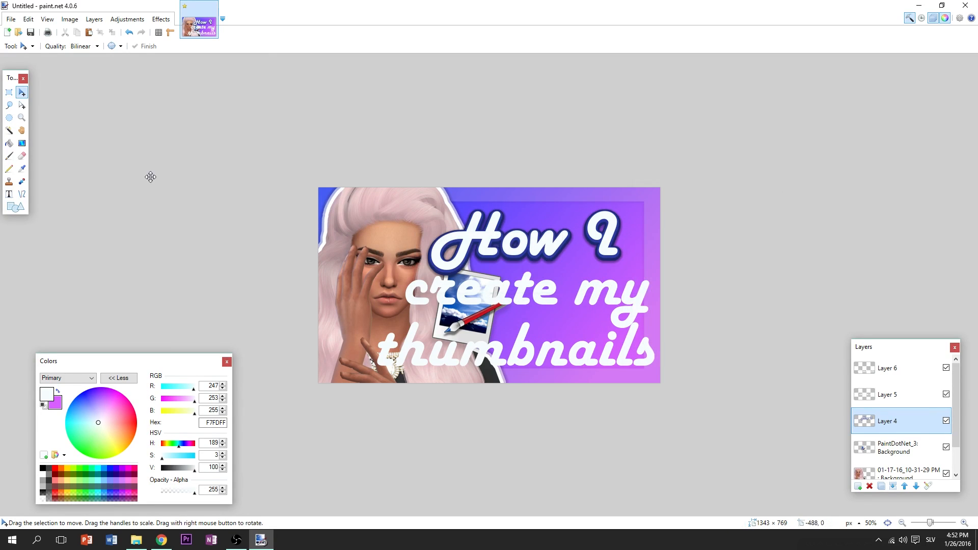
drag(513, 236, 541, 237)
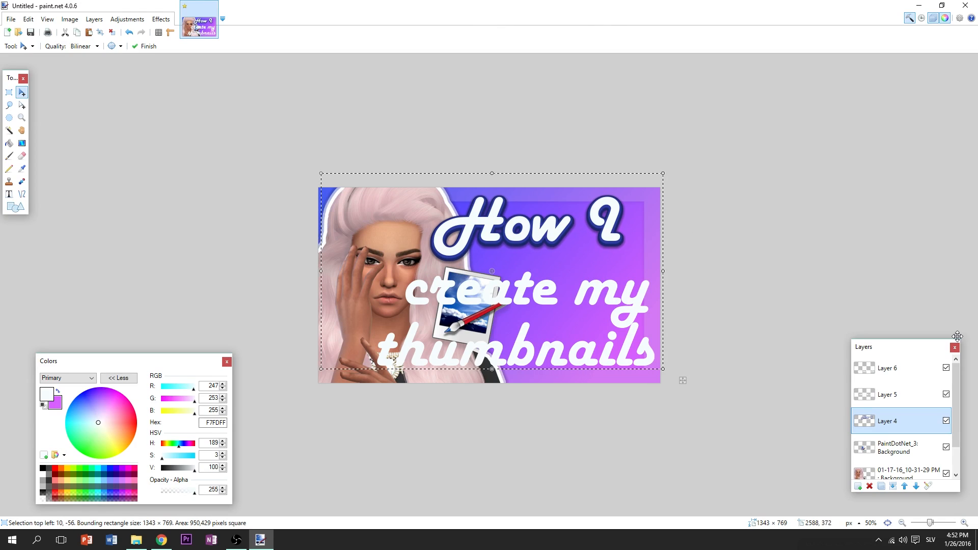
Outline the "create my" text with a dark blue Drop Shadow: Offset Y 4, widening radius 11, blur radius 0, opacity 255
click(938, 397)
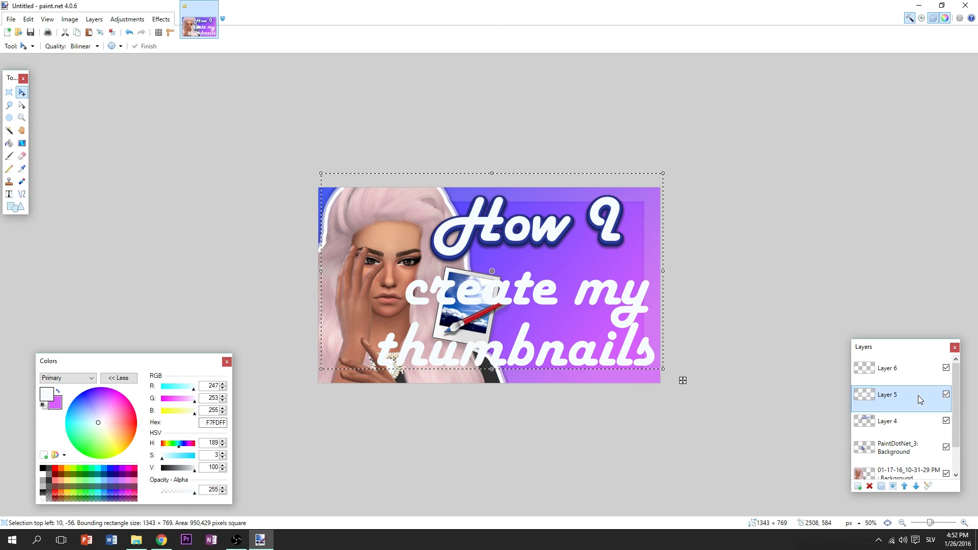
click(112, 32)
click(161, 20)
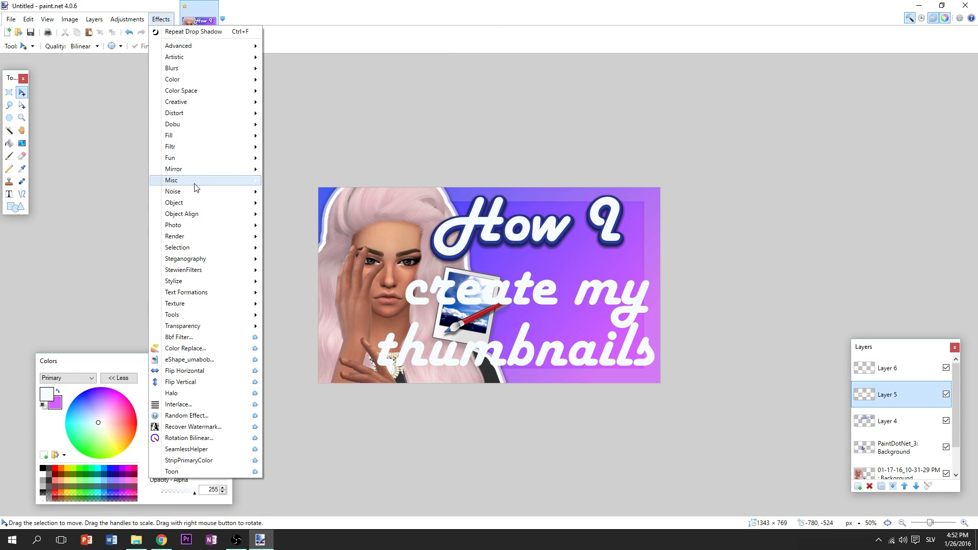
mouse_move(189, 203)
click(315, 218)
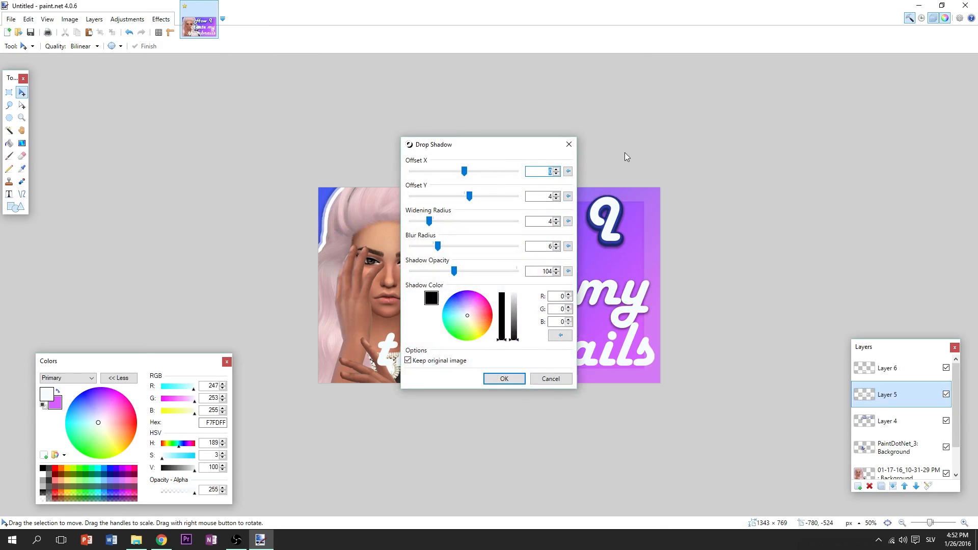
drag(530, 144, 810, 165)
drag(708, 233, 739, 233)
drag(718, 259, 691, 258)
drag(734, 283, 794, 330)
click(745, 310)
click(737, 310)
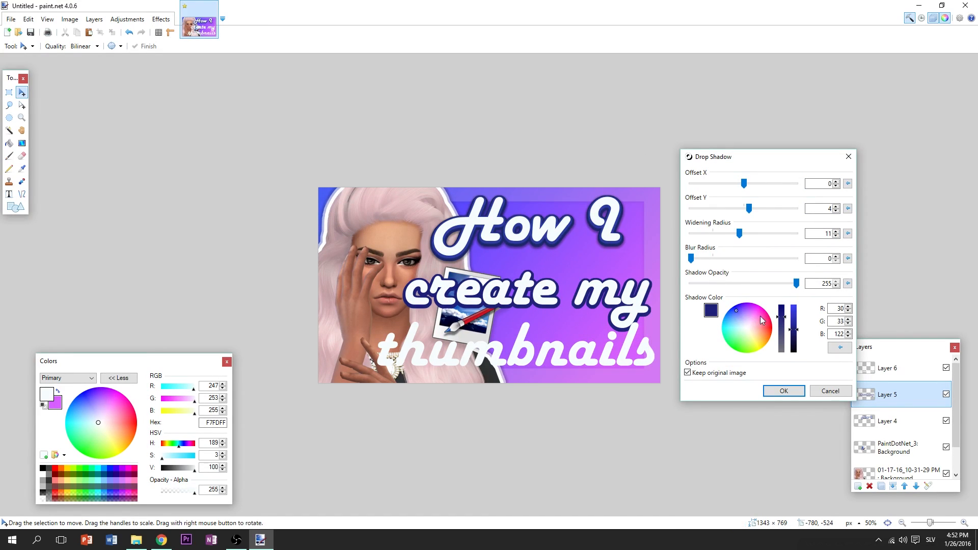
click(784, 391)
Add another Drop Shadow behind the "create my" text and move the text up close beneath "How I"
click(161, 19)
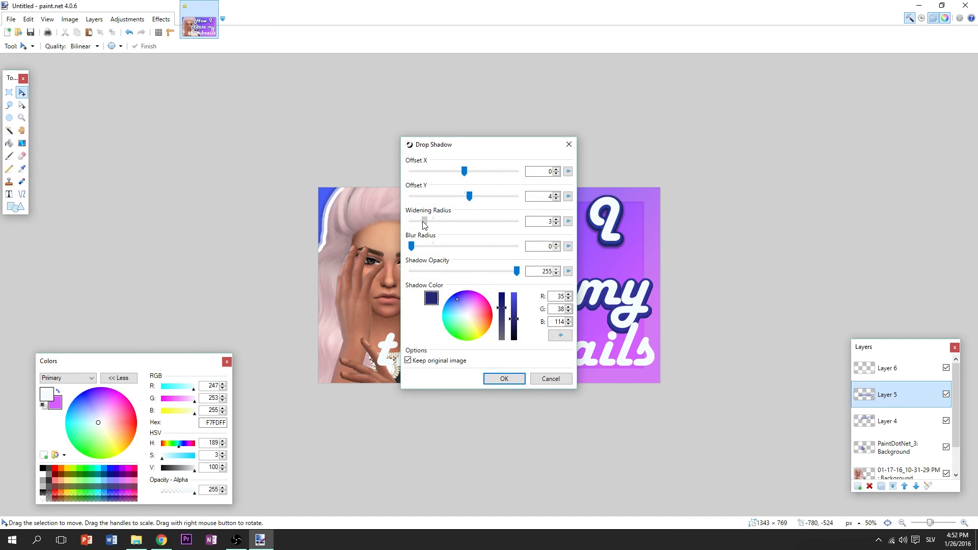
drag(530, 144, 811, 148)
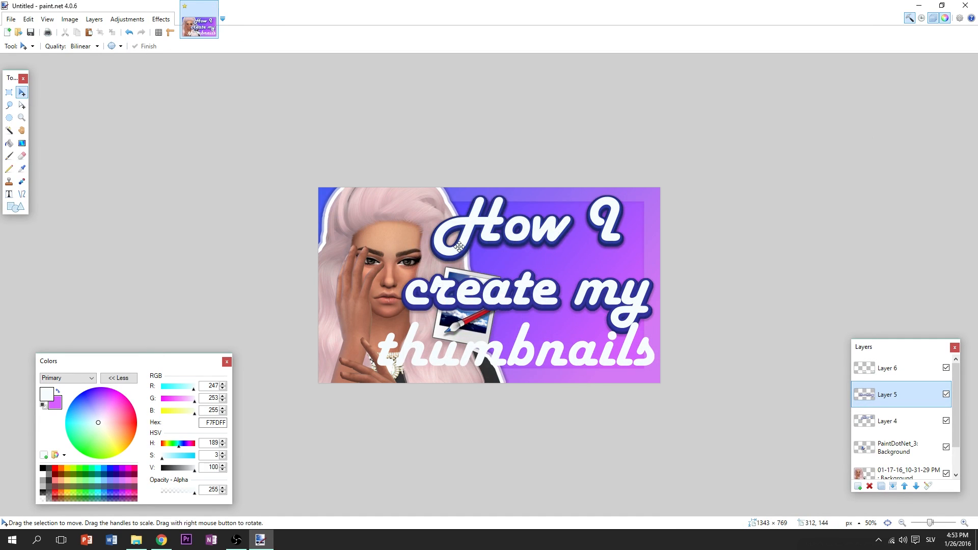
mouse_move(515, 297)
mouse_down()
mouse_move(531, 284)
mouse_move(517, 280)
mouse_up()
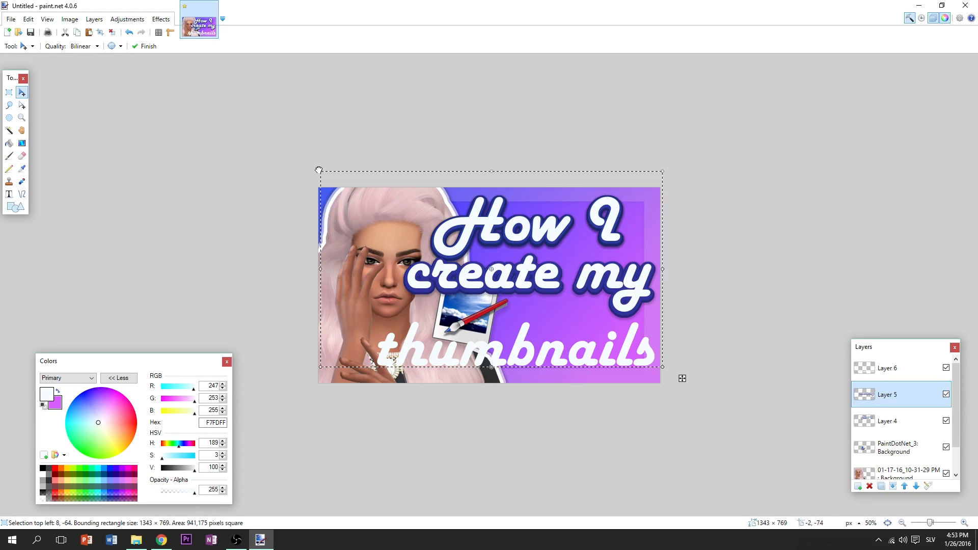
Scale the "create my" text down proportionally and fit it close beneath "How I" near the canvas's right edge
drag(683, 378, 681, 357)
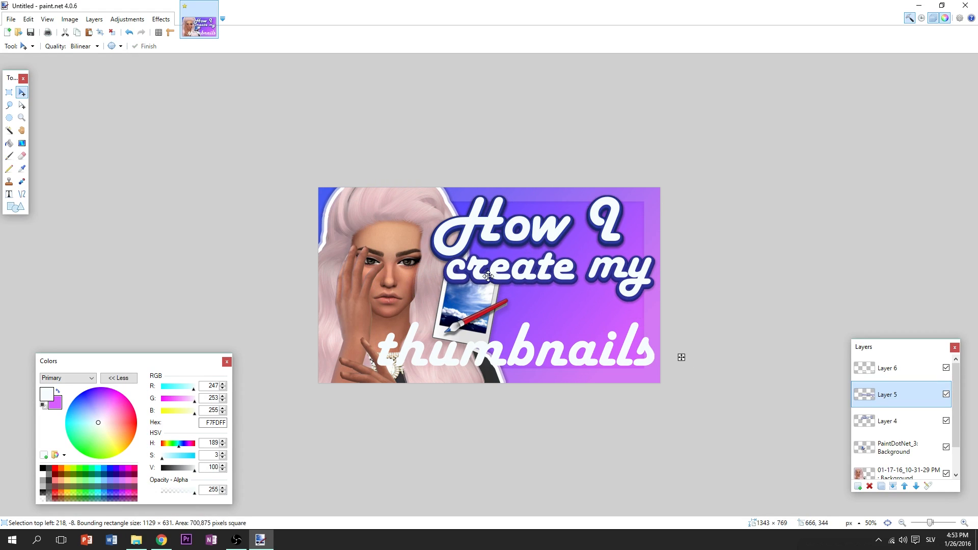
drag(489, 276, 488, 277)
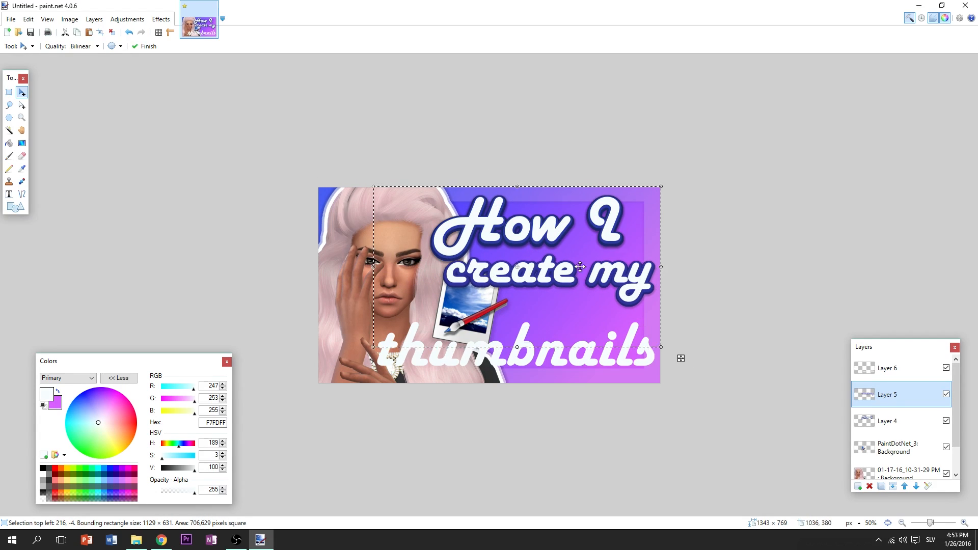
click(920, 368)
drag(680, 358, 682, 363)
click(145, 46)
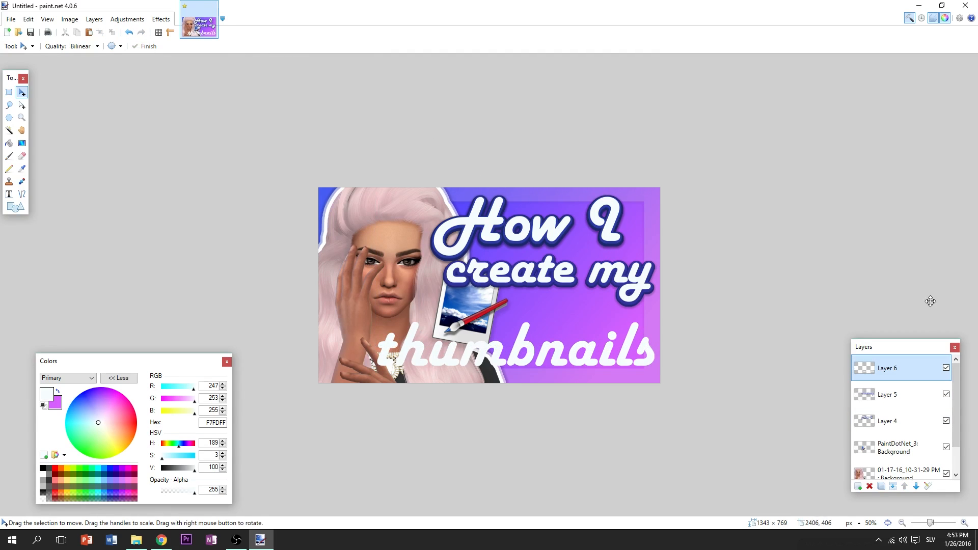
Move the "How I" text slightly down onto "create my" and nudge "thumbnails" slightly up and to the right
click(888, 421)
drag(555, 222, 556, 231)
right_click(556, 232)
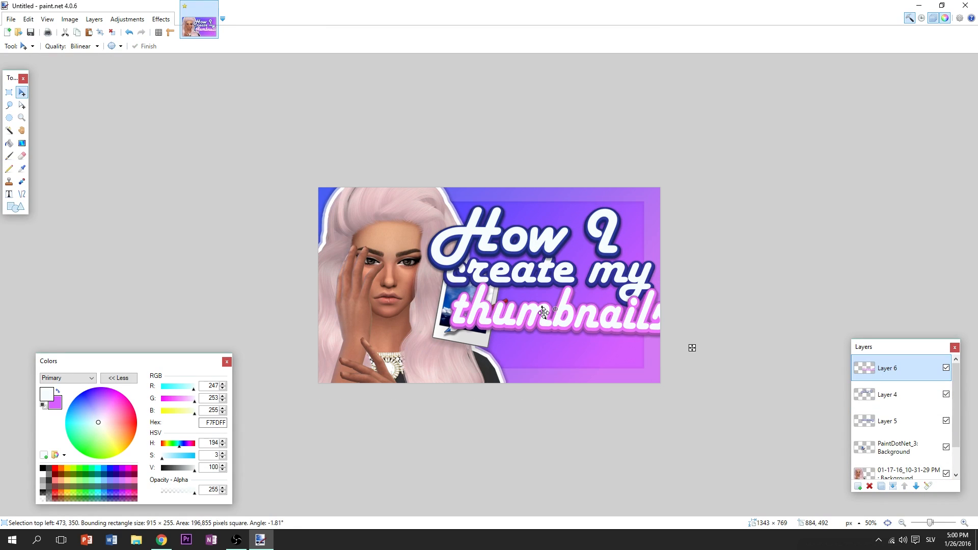
drag(691, 348, 696, 344)
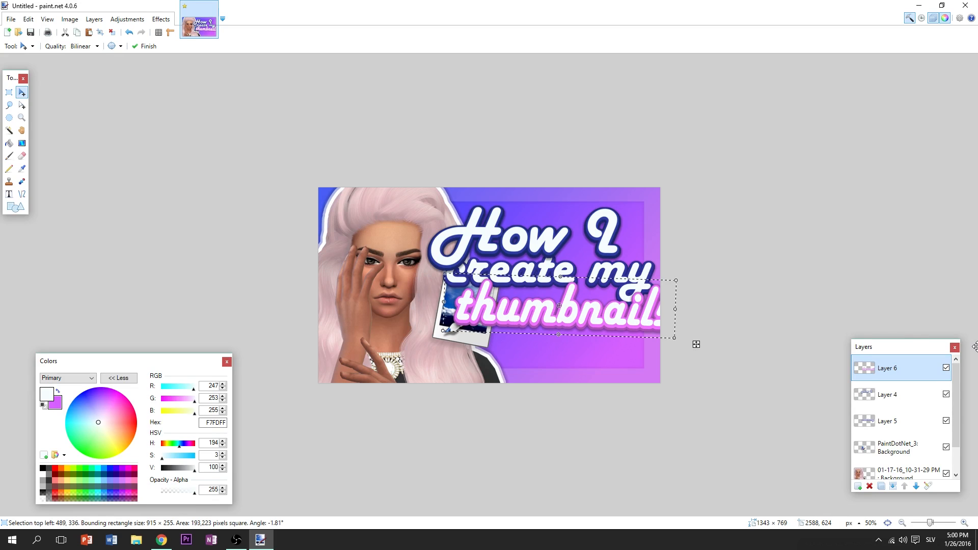
Merge the three text layers into one, clear the selection and move the combined text slightly down
click(893, 486)
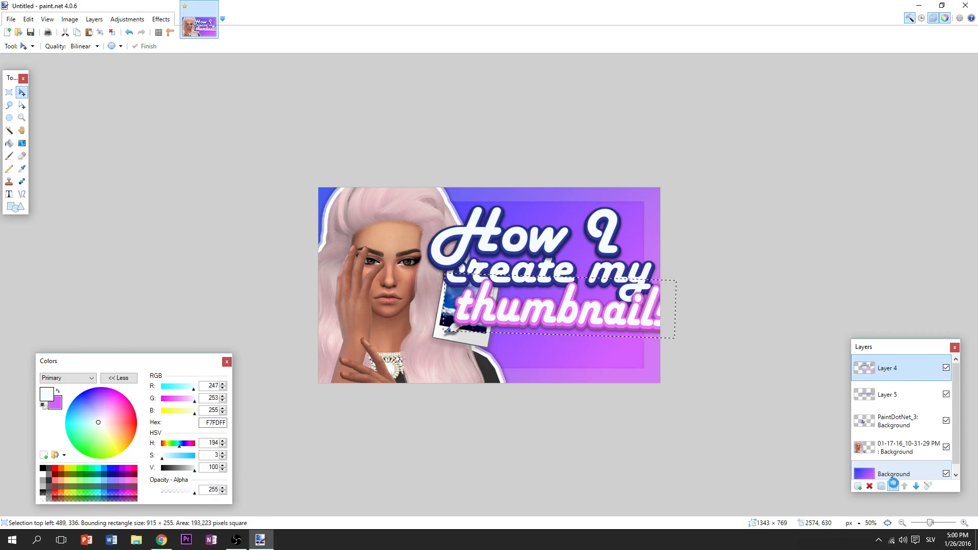
click(893, 486)
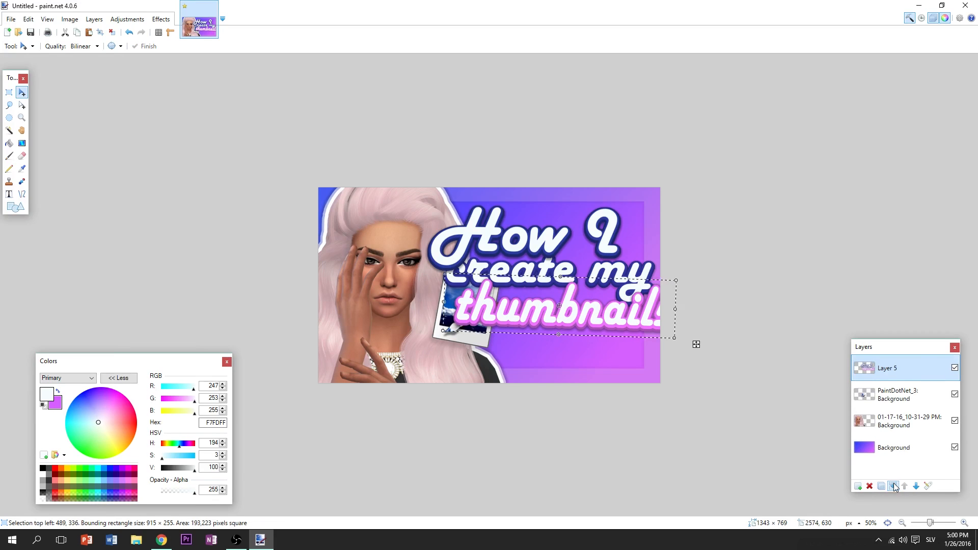
click(111, 32)
mouse_move(536, 252)
mouse_down()
mouse_move(533, 260)
mouse_move(411, 259)
mouse_move(648, 254)
mouse_move(544, 228)
mouse_move(534, 253)
mouse_up()
drag(534, 253, 535, 253)
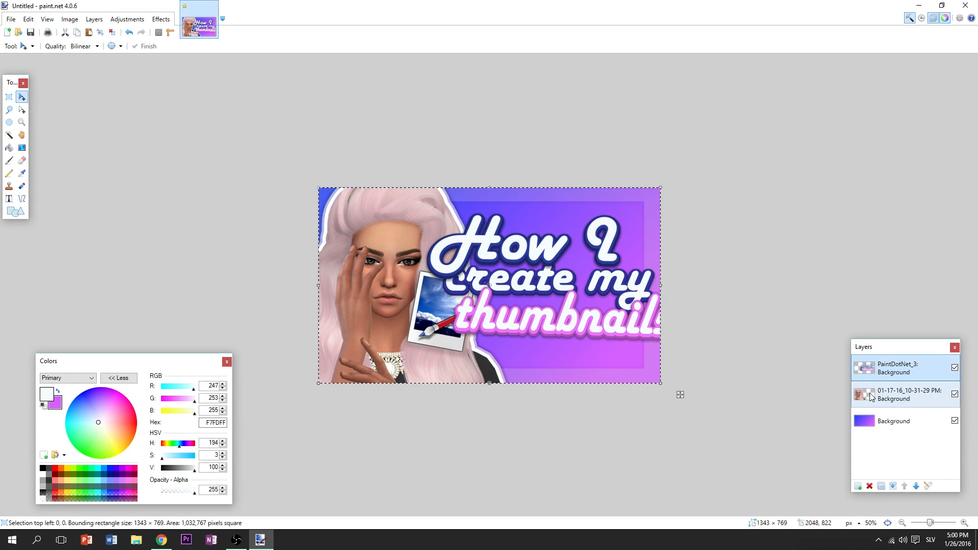
Duplicate the character layer and shift the copy to the right, about 196 px, keeping its vertical position
click(872, 397)
key(ctrl+shift+d)
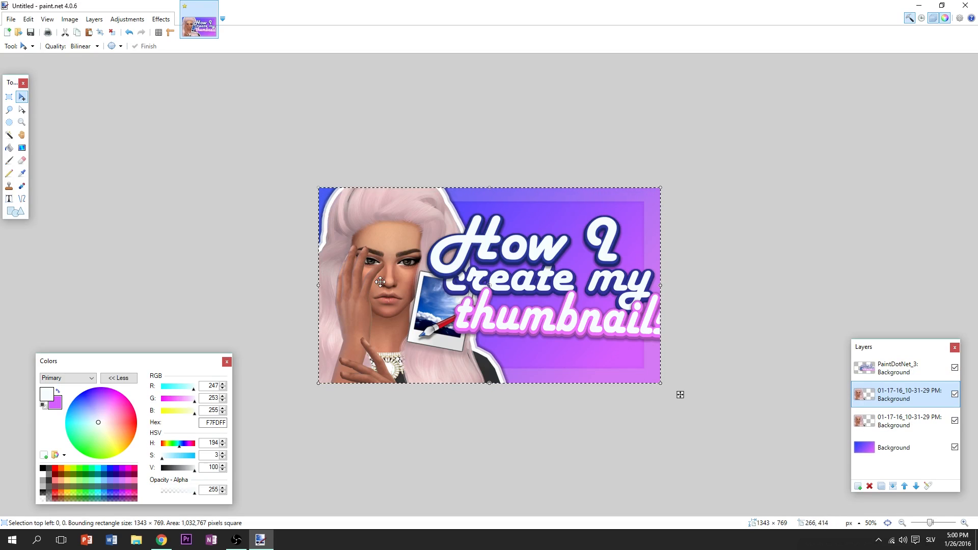
drag(373, 266, 422, 266)
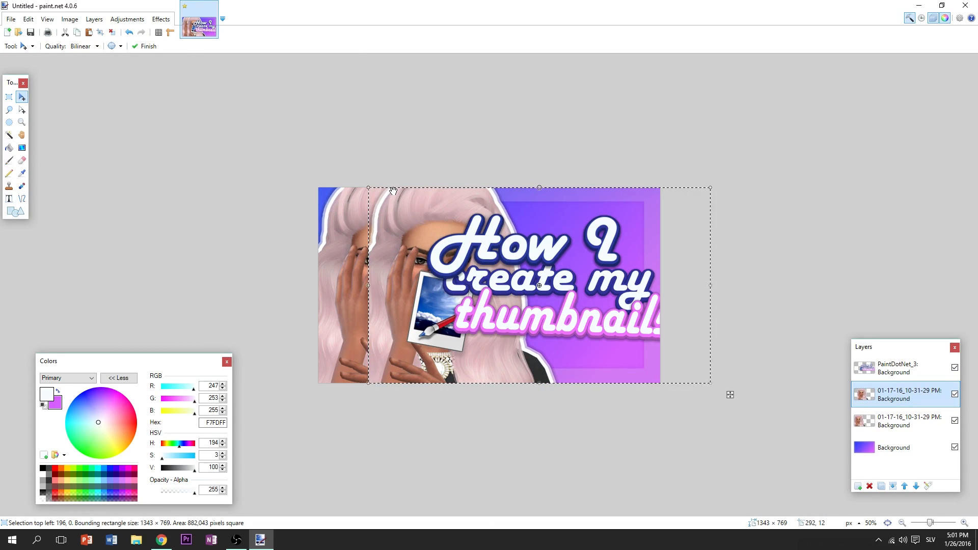
Fade the duplicated character with a Transparency adjustment of -58, place its layer below the original character, and deselect
click(159, 20)
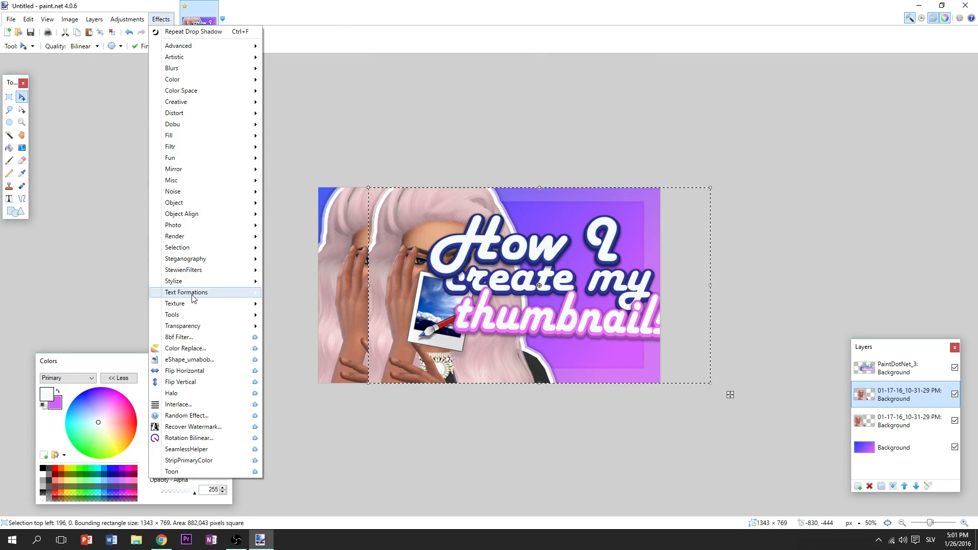
click(128, 19)
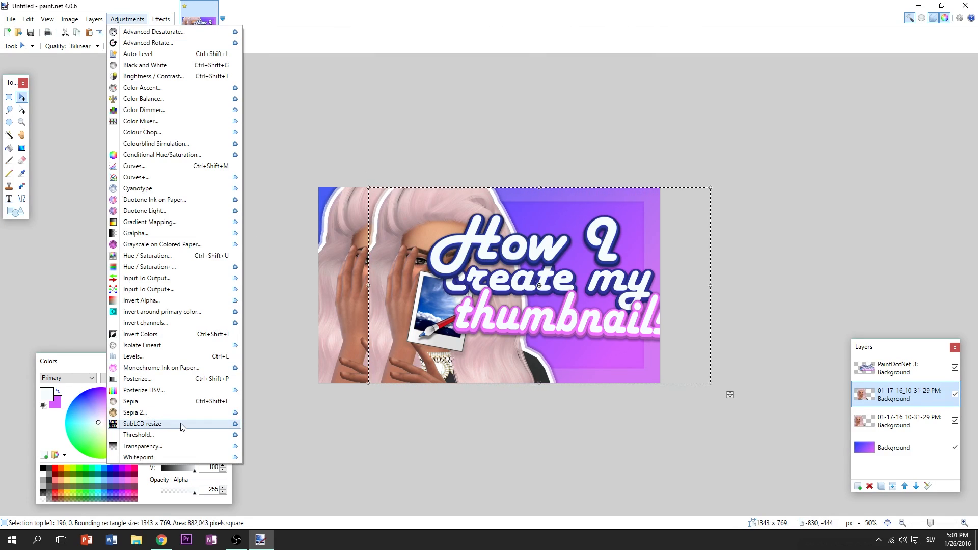
click(164, 446)
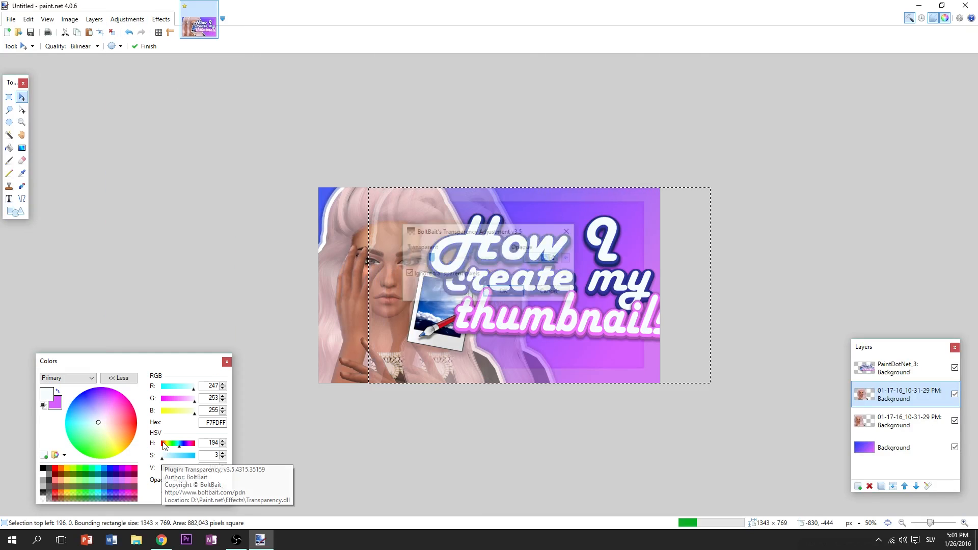
drag(480, 230, 674, 251)
click(633, 279)
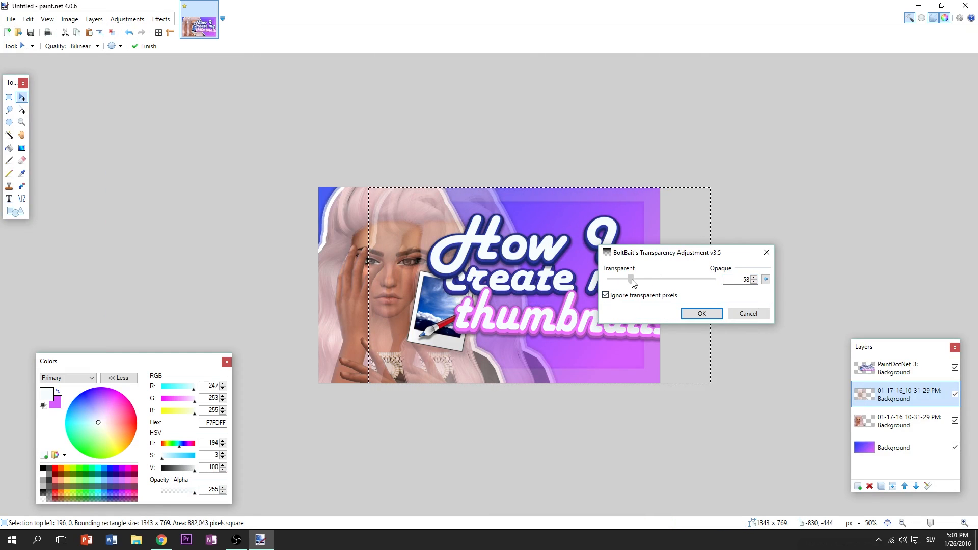
click(685, 312)
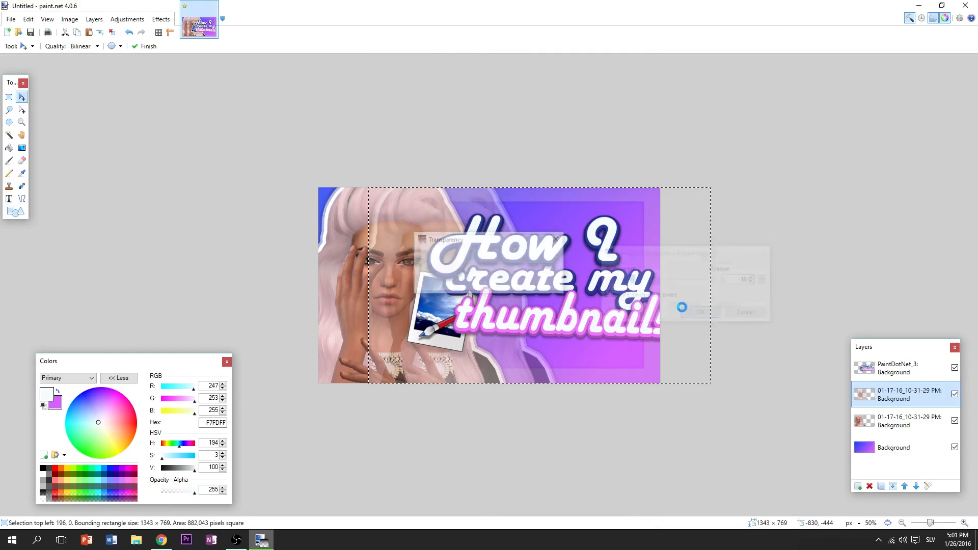
click(916, 486)
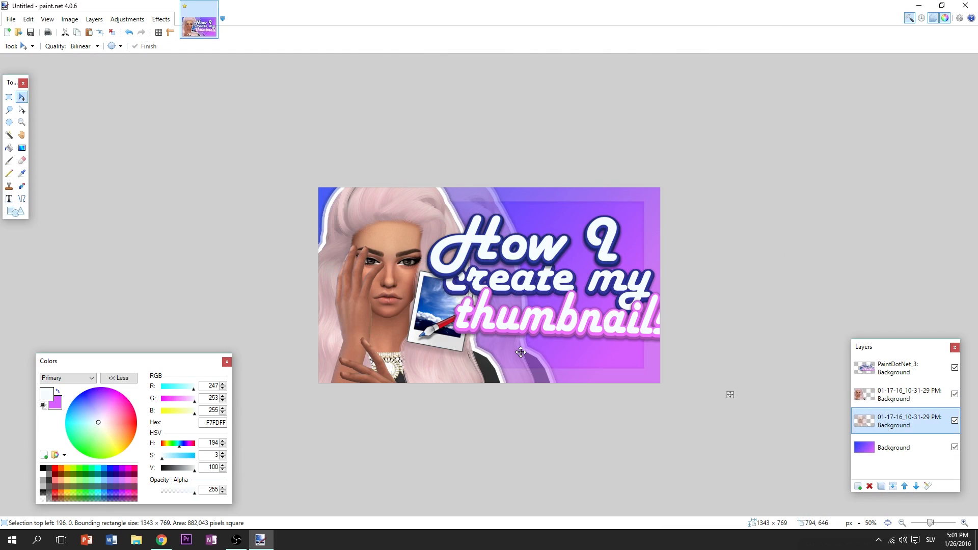
key(ctrl+d)
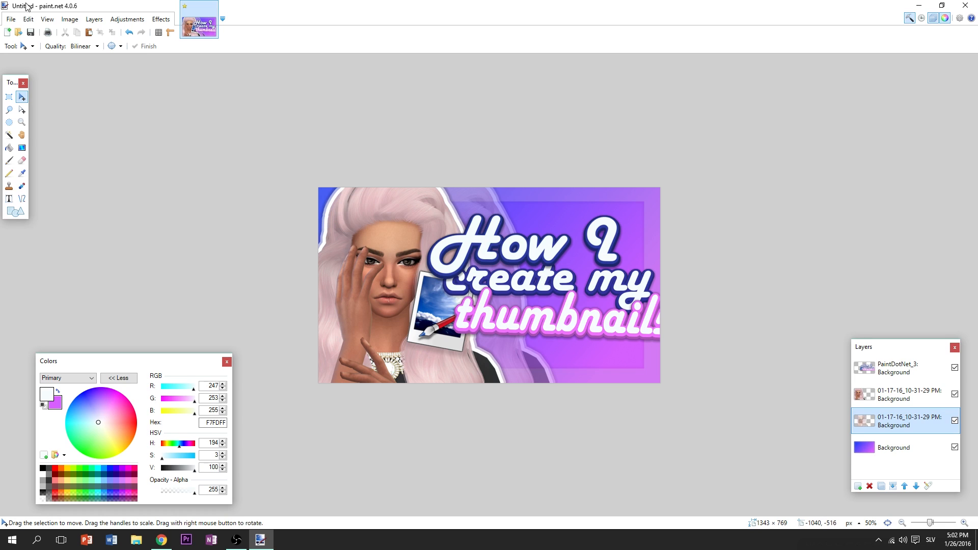
click(10, 19)
click(62, 103)
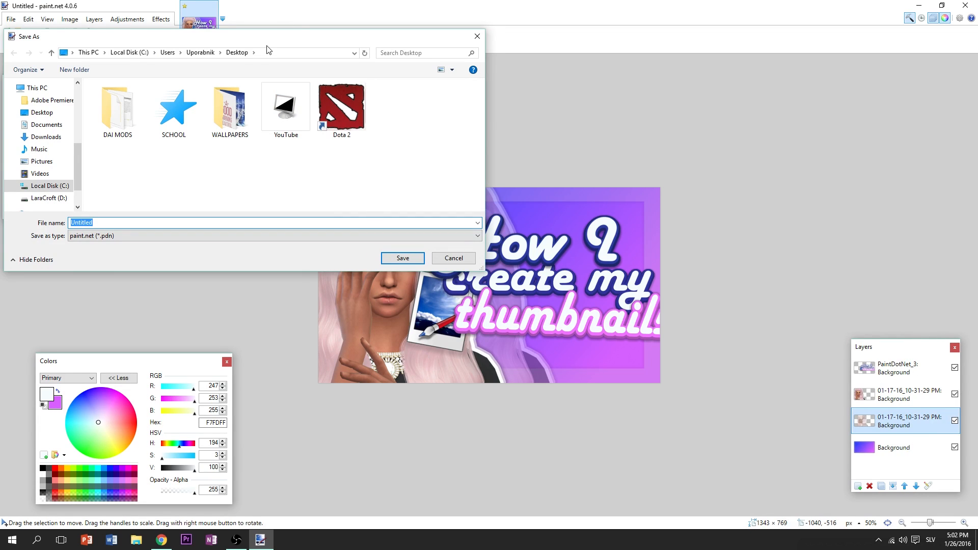
mouse_move(258, 48)
mouse_down()
mouse_move(250, 371)
mouse_move(198, 250)
mouse_move(147, 299)
mouse_up()
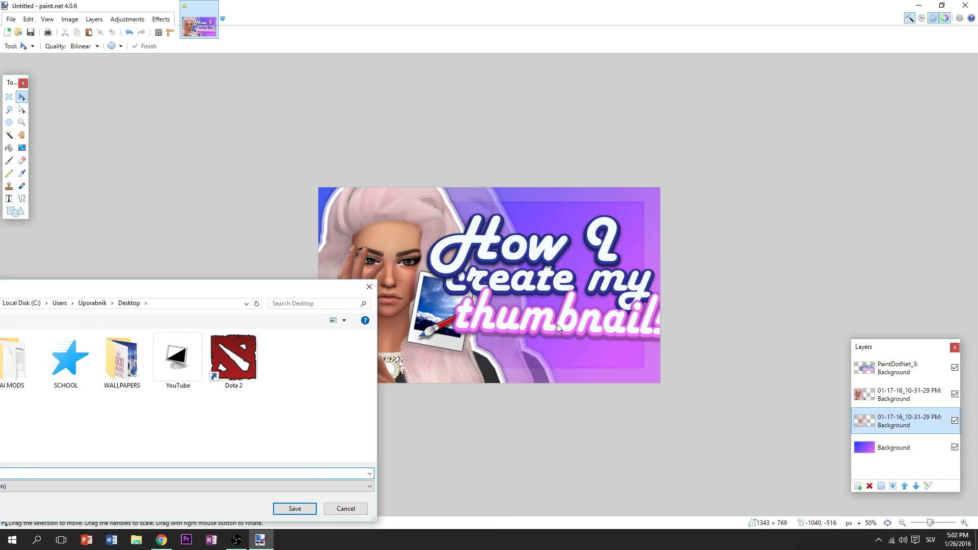
drag(280, 322, 392, 301)
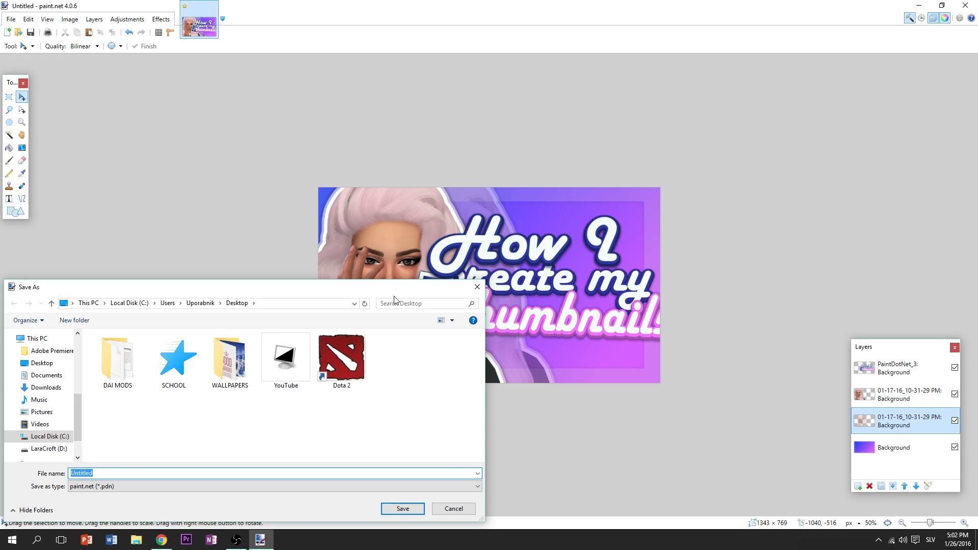
click(477, 287)
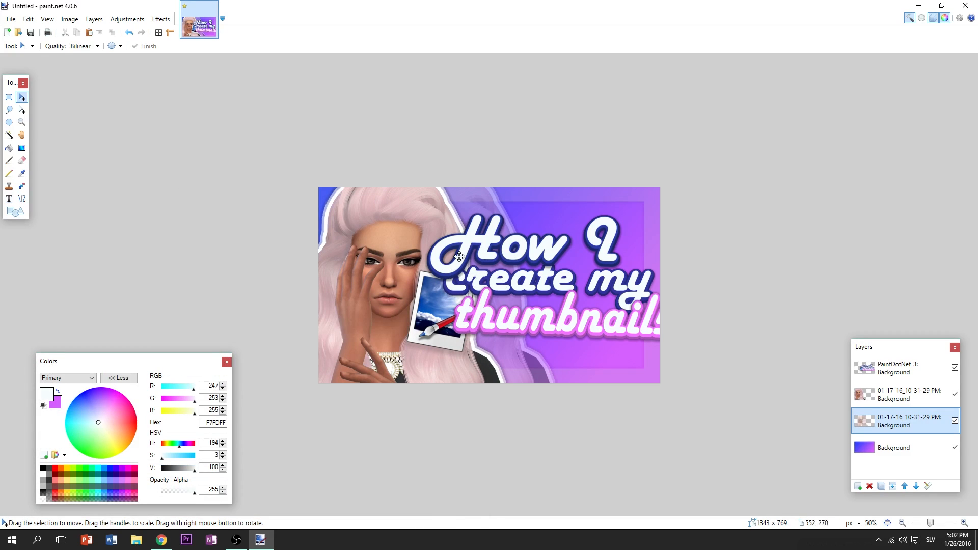
Merge the text and logo layer and both character layers down into the Background layer
click(895, 368)
click(893, 486)
click(893, 486)
click(893, 486)
Save the merged image to the Desktop as a 32-bit PNG named Untitled
key(ctrl+s)
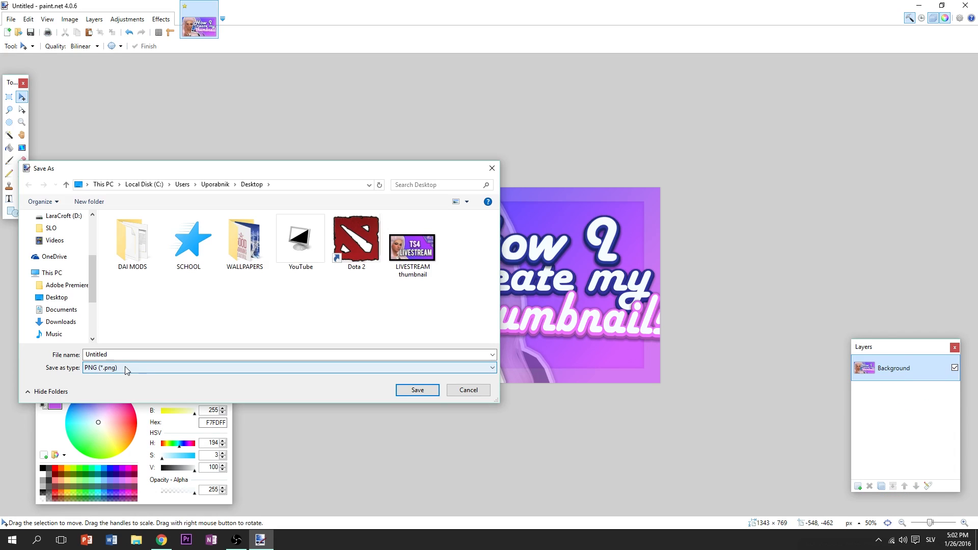
click(417, 390)
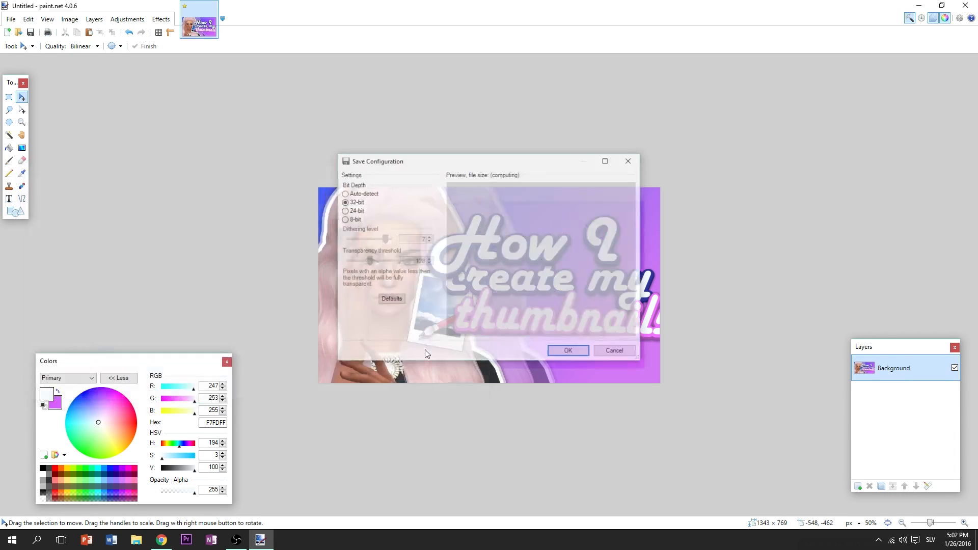
click(568, 352)
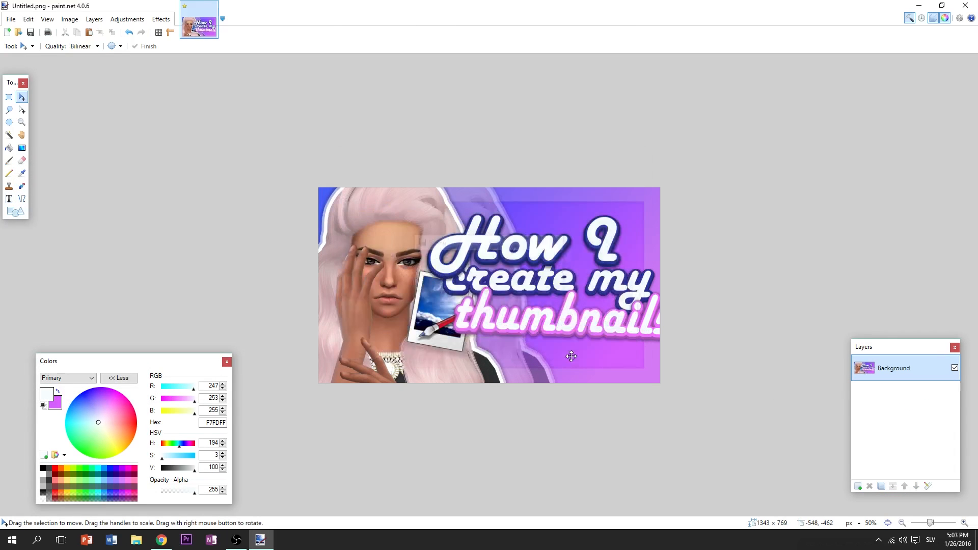
Undo the layer merges to get the separate text, character and background layers back
click(920, 524)
drag(926, 525, 930, 525)
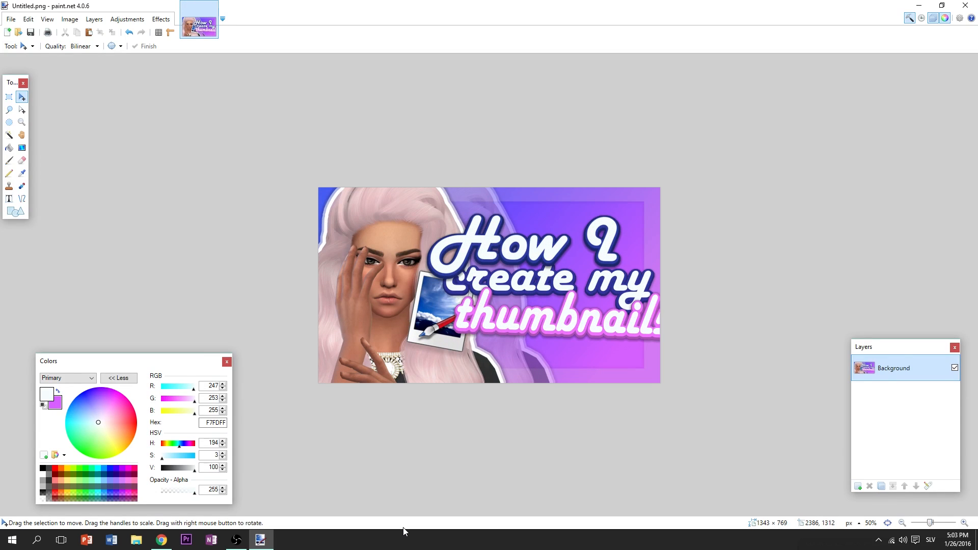
click(130, 32)
Show the desktop, move the saved Untitled image file to its upper middle area, and switch back to paint.net
click(976, 540)
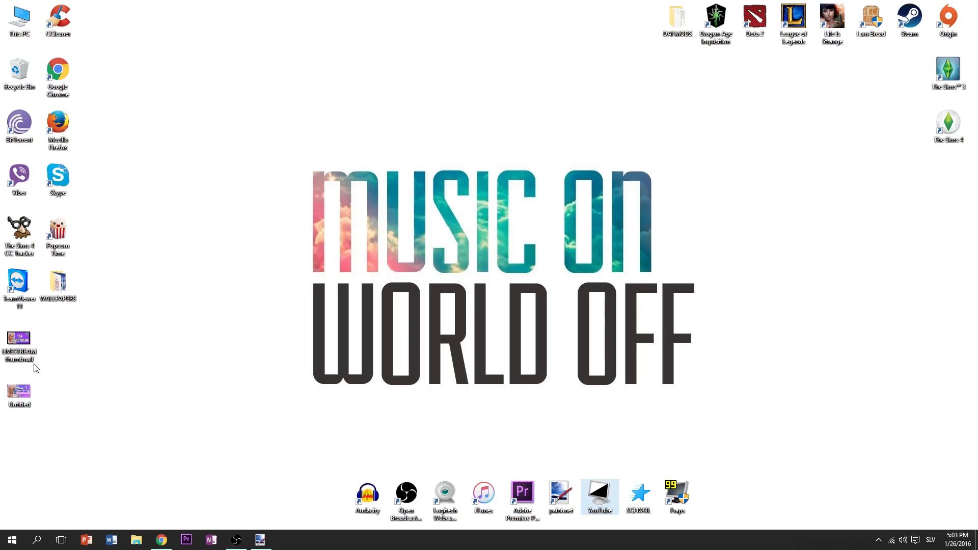
mouse_move(25, 389)
mouse_down()
mouse_move(93, 391)
mouse_move(420, 183)
mouse_up()
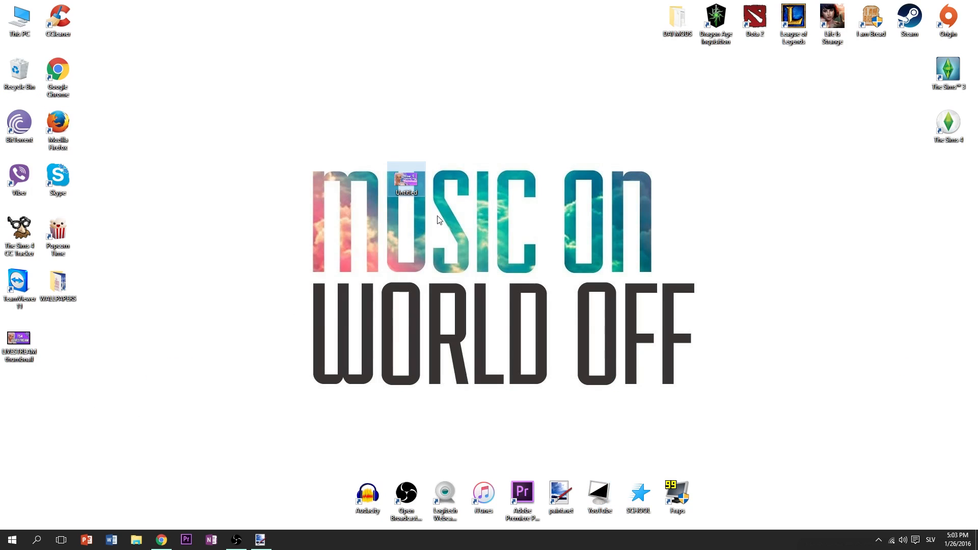
click(162, 540)
click(260, 540)
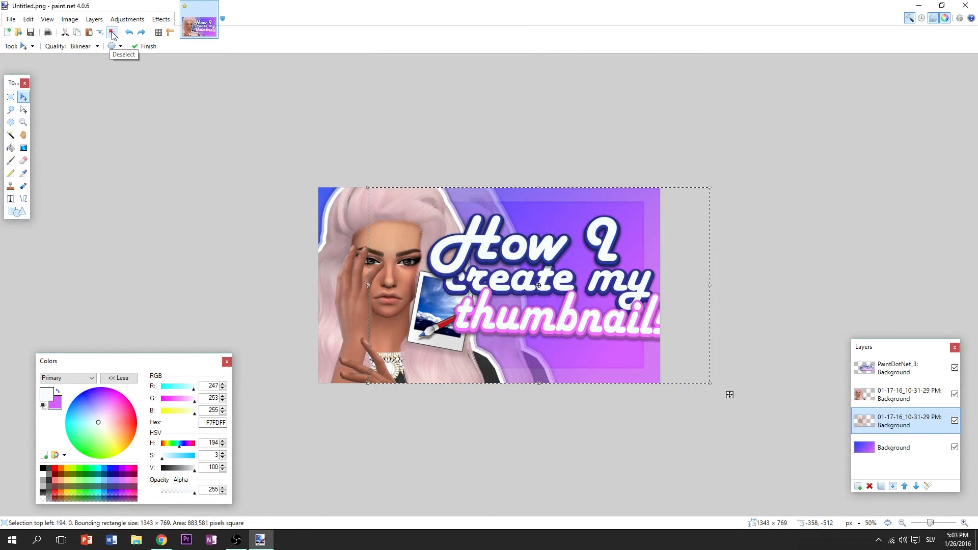
Clear the selection around the faded character copy
click(110, 33)
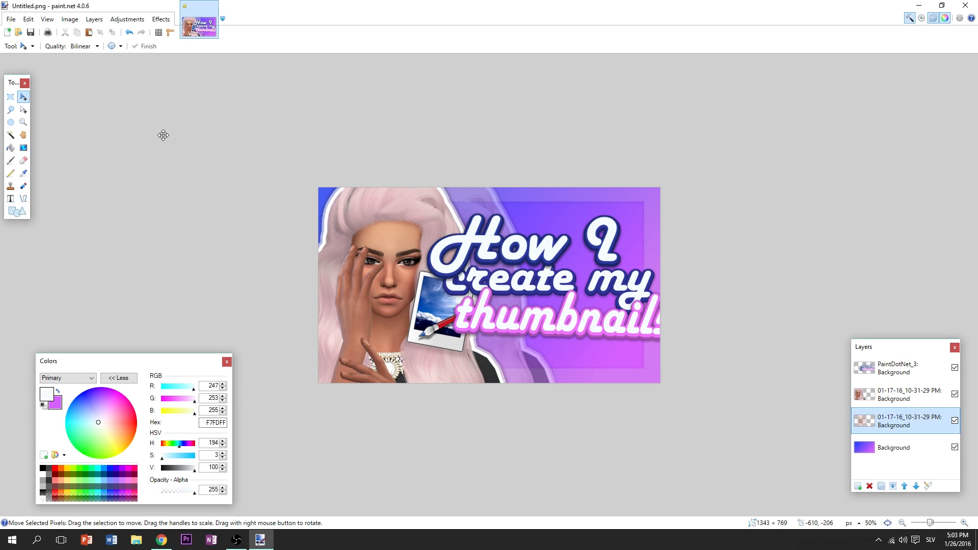
mouse_move(246, 542)
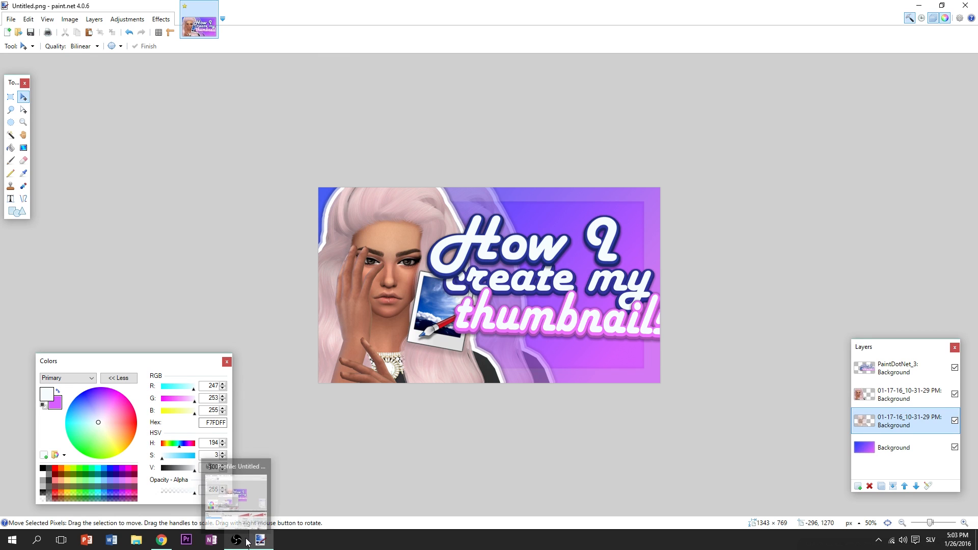